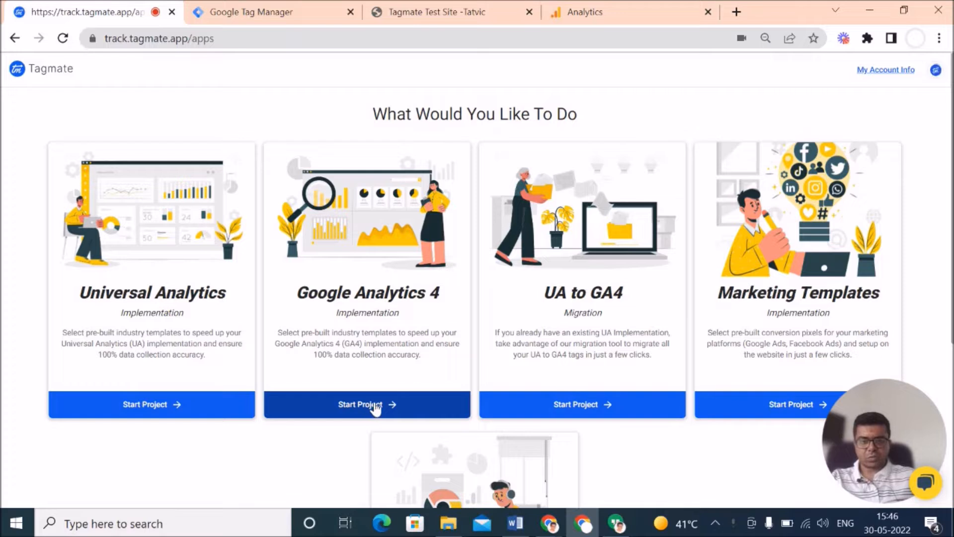
# Start the Google Analytics 4 implementation and expand the project overview on its dashboard
pyautogui.click(371, 408)
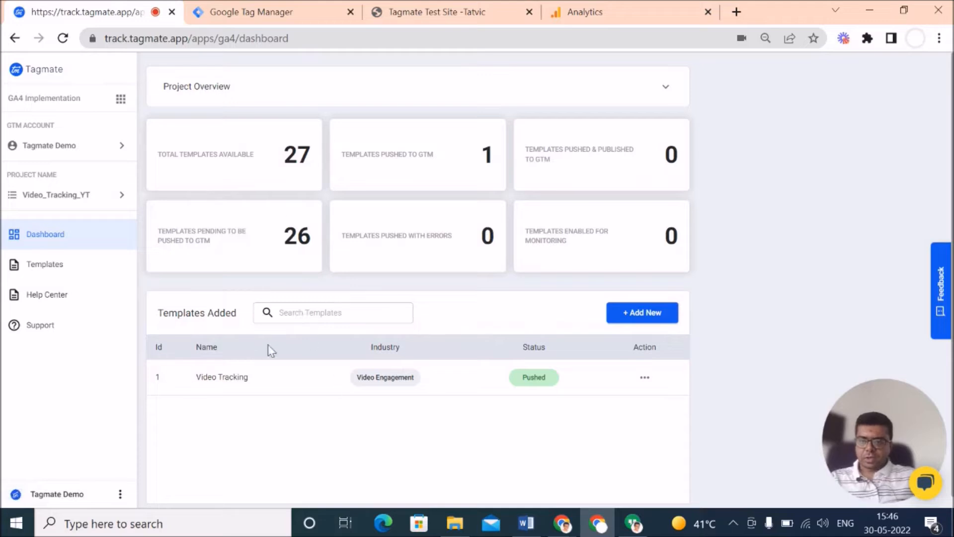
pyautogui.scroll(-2, 383, 399)
pyautogui.scroll(2, 426, 396)
pyautogui.click(502, 94)
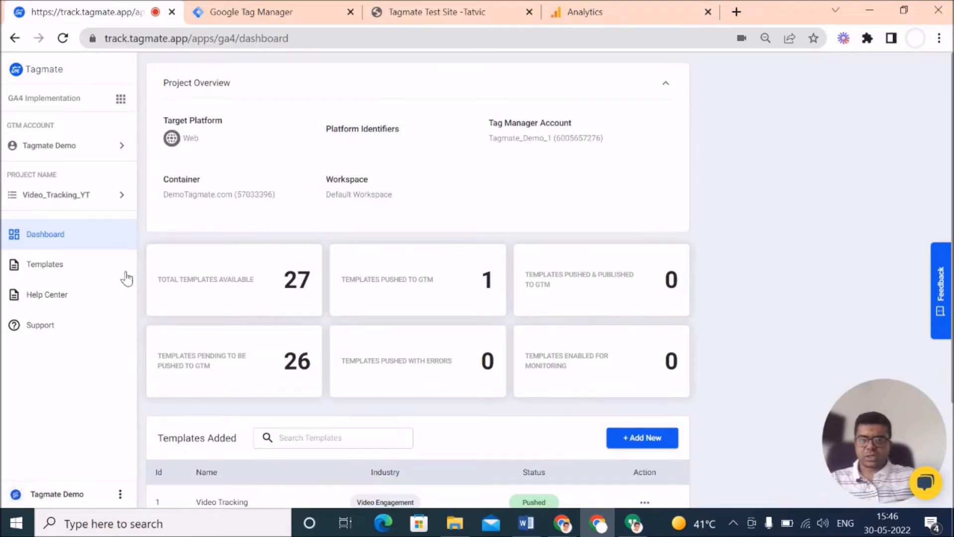
pyautogui.scroll(-2, 352, 320)
pyautogui.scroll(2, 490, 308)
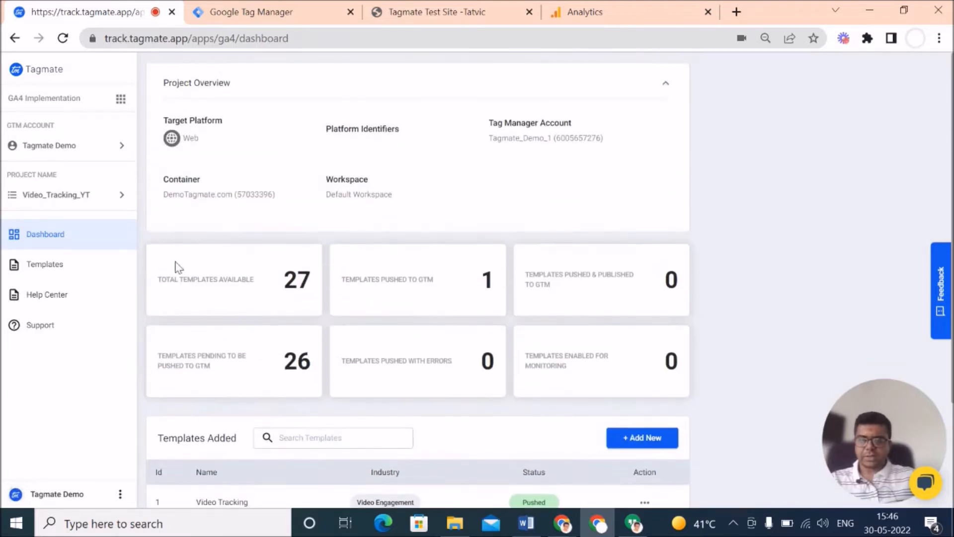
# Select Tagmate Demo as the GTM account to work with
pyautogui.click(57, 148)
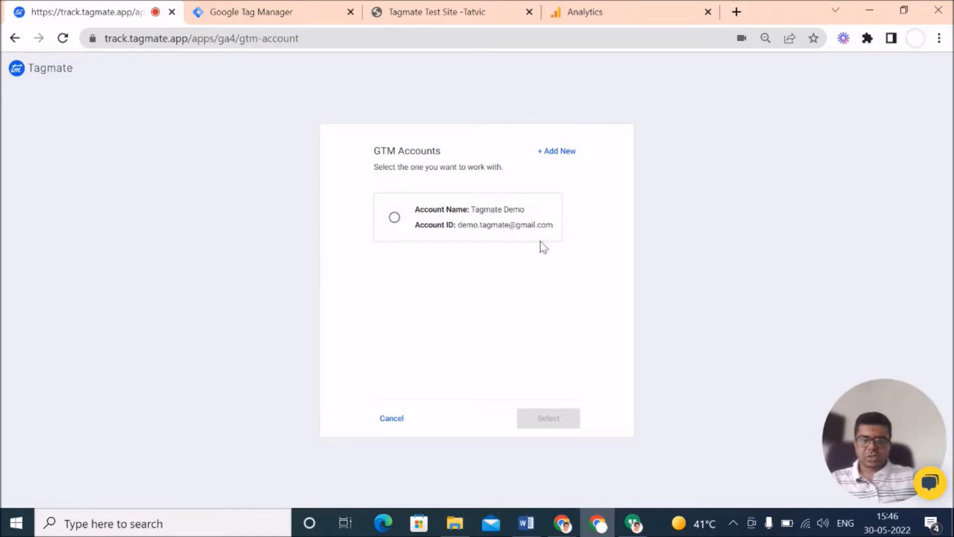
pyautogui.click(394, 219)
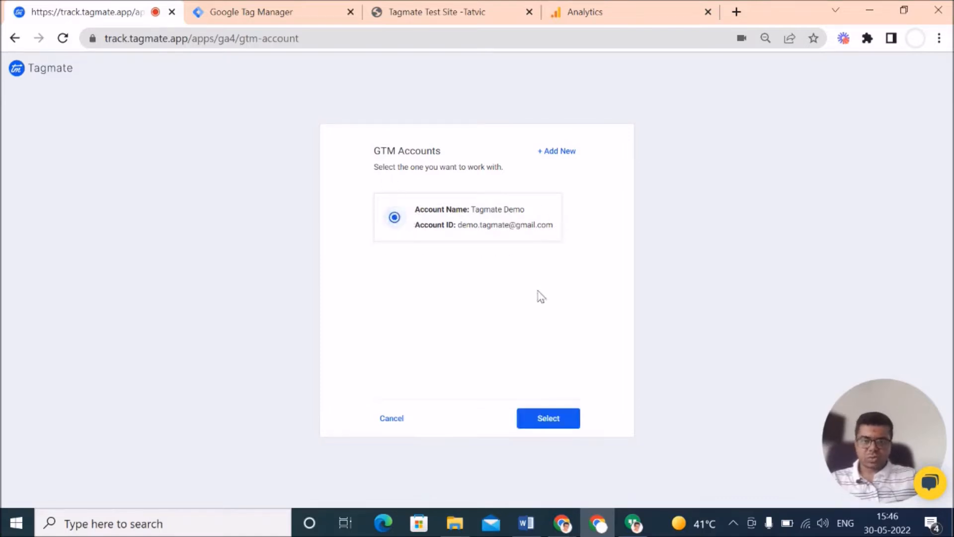
pyautogui.click(560, 419)
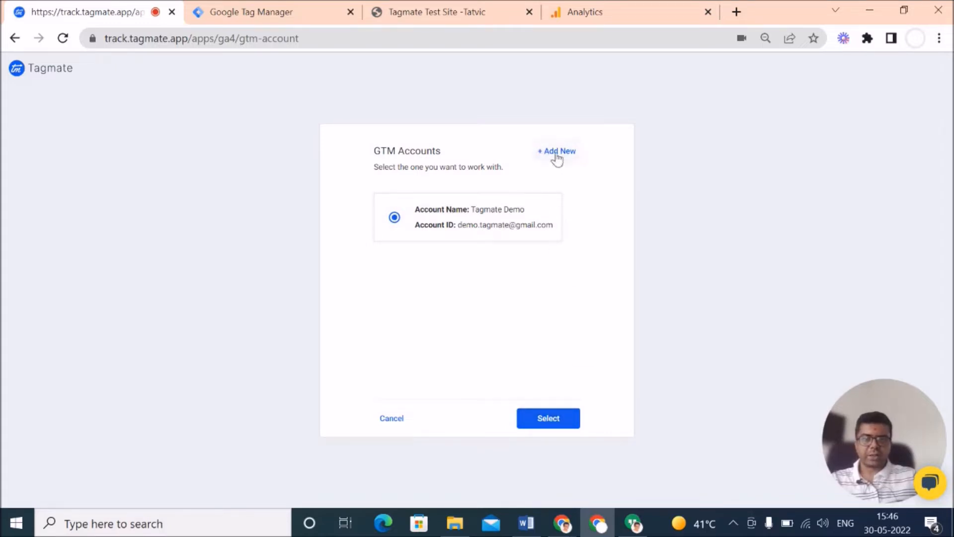
pyautogui.click(551, 420)
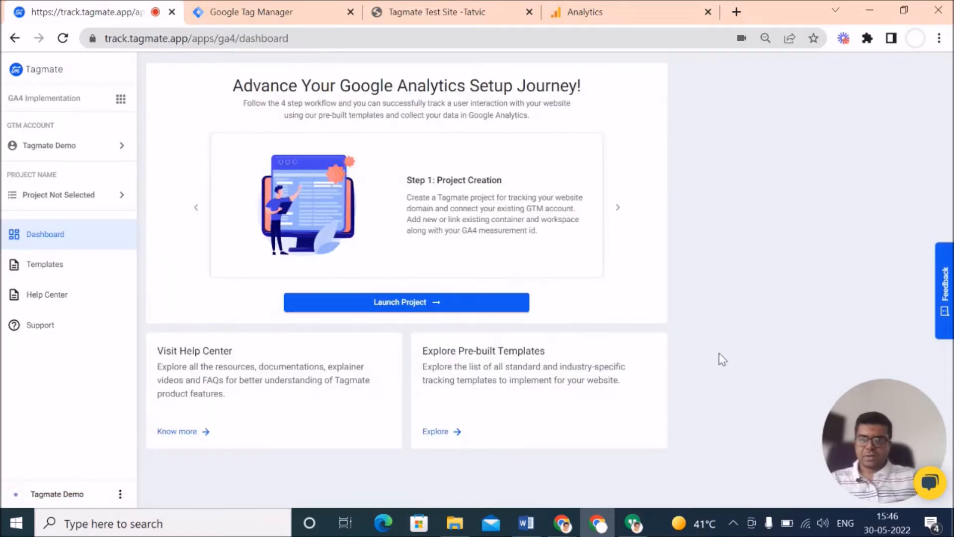
# Launch the project setup and add a new project named Video_Tracking_Youtube
pyautogui.click(434, 308)
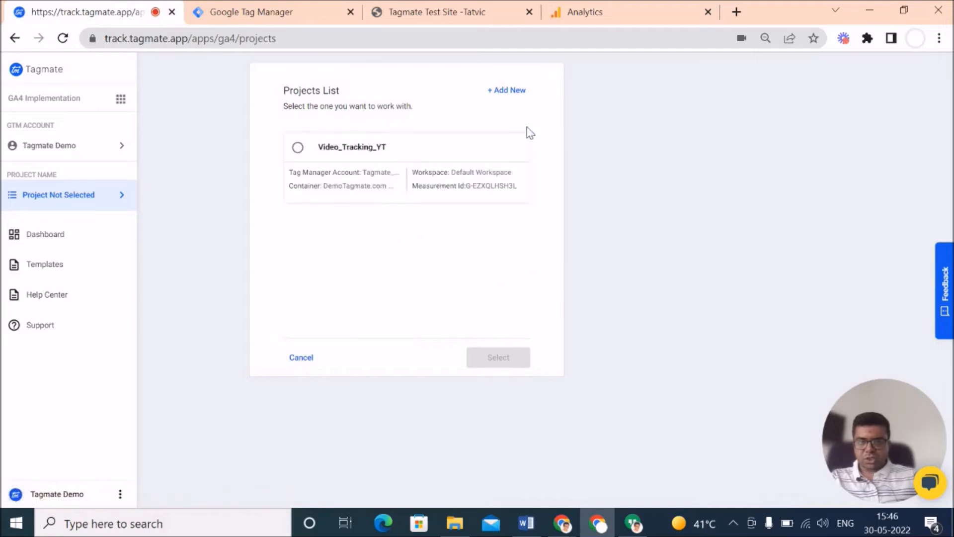
pyautogui.click(503, 96)
pyautogui.click(428, 188)
pyautogui.write('Video_Tracking_You')
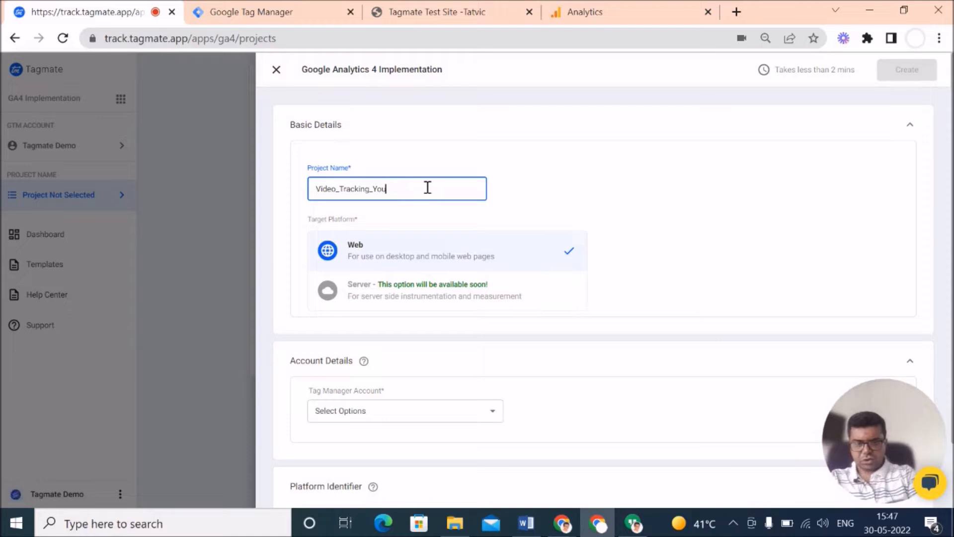
# Set the project's Tag Manager account to Tagmate_Demo_1, its container to DemoTagmate.com and its workspace to Default Workspace
pyautogui.scroll(-2, 479, 289)
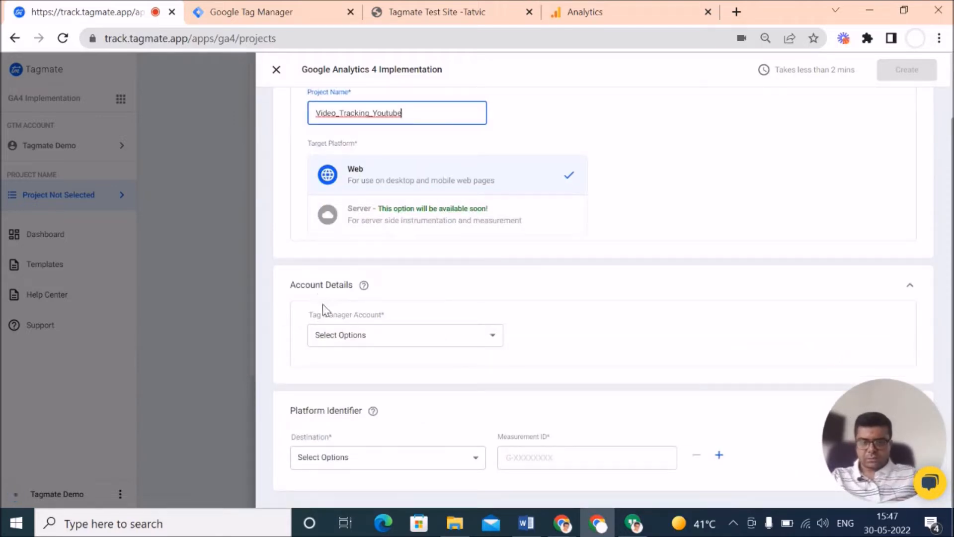
pyautogui.click(374, 340)
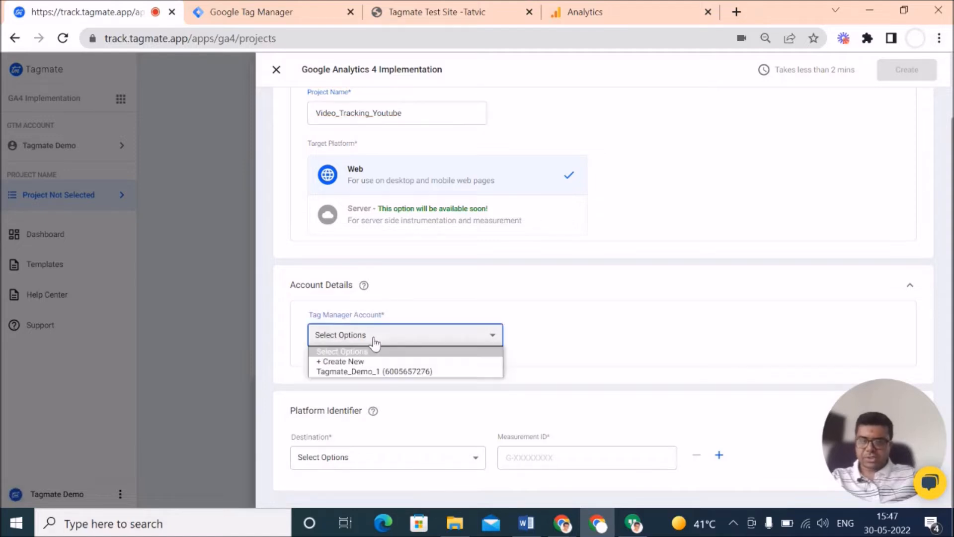
pyautogui.click(391, 377)
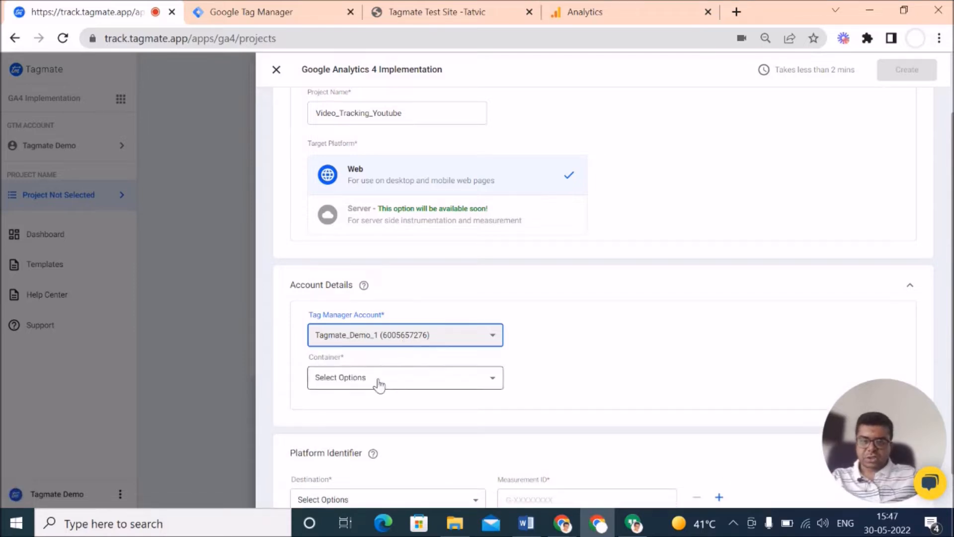
pyautogui.click(379, 384)
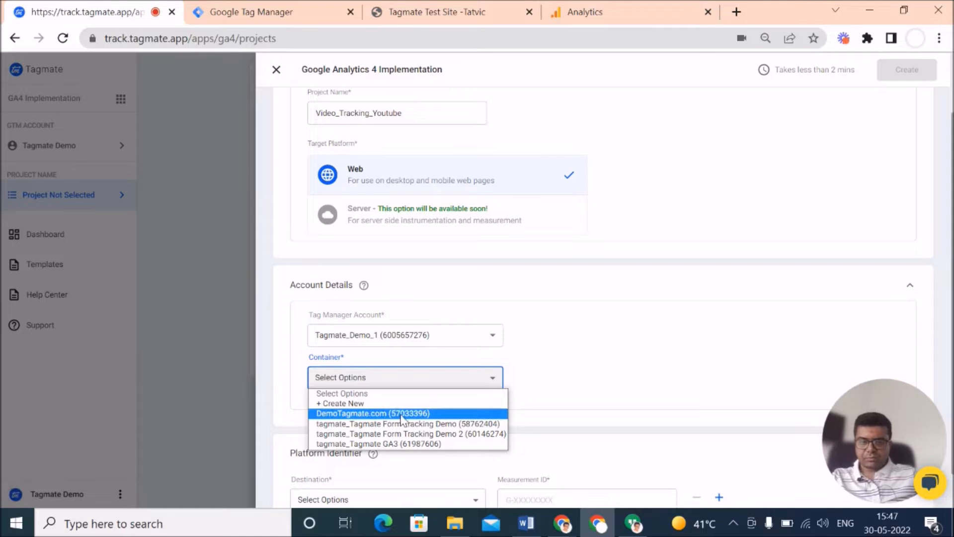
pyautogui.click(402, 414)
pyautogui.scroll(-1, 452, 428)
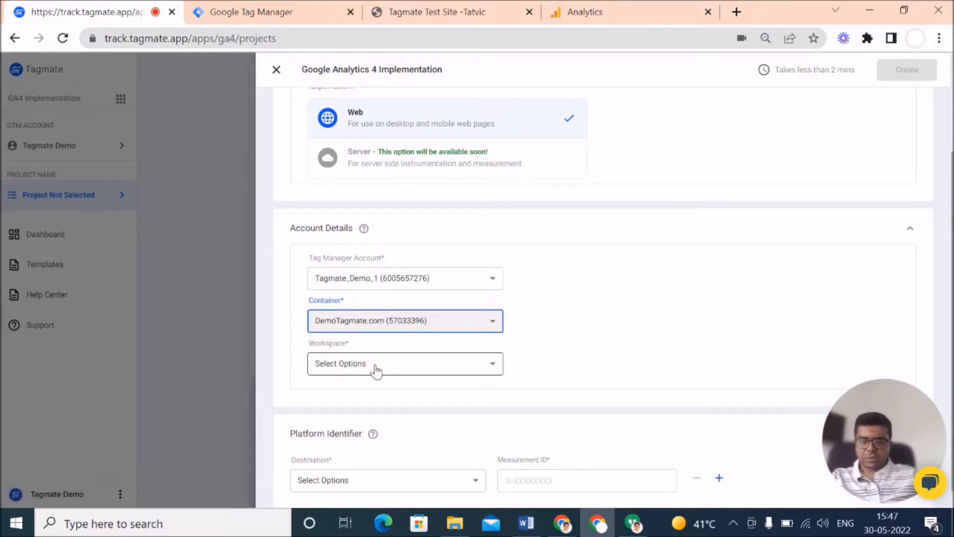
pyautogui.click(379, 370)
pyautogui.click(380, 400)
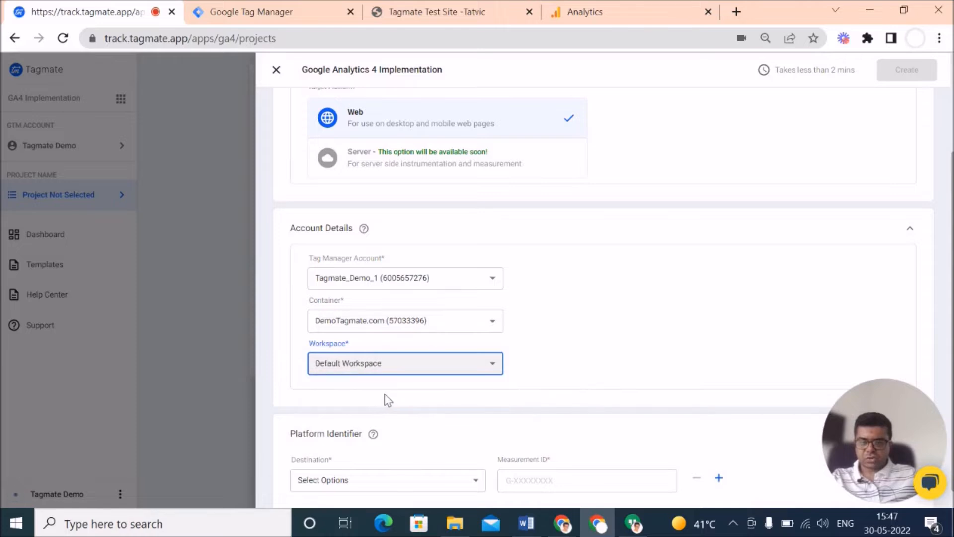
# Set the platform identifier's destination to Google Analytics and make the Measurement ID field ready for entry
pyautogui.scroll(-1, 347, 372)
pyautogui.click(381, 464)
pyautogui.click(357, 484)
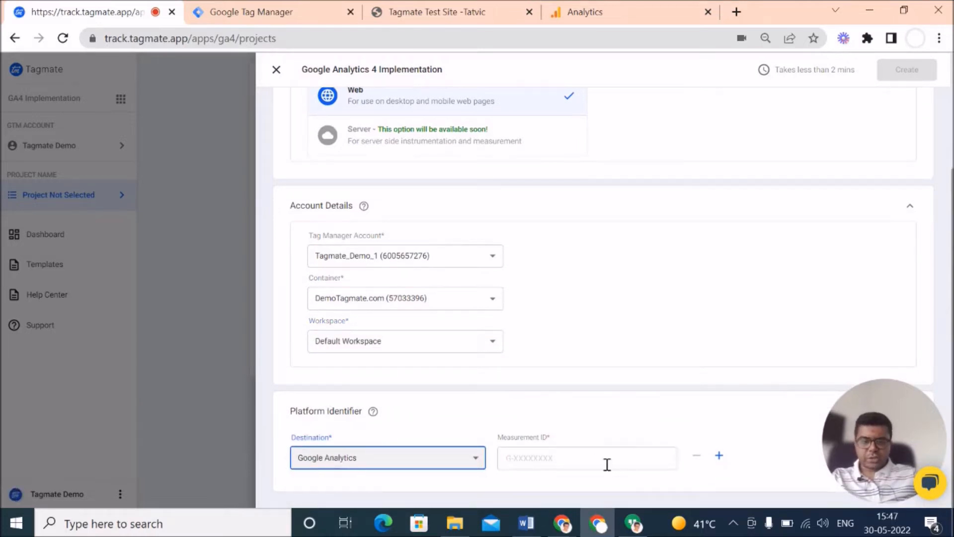
pyautogui.click(541, 461)
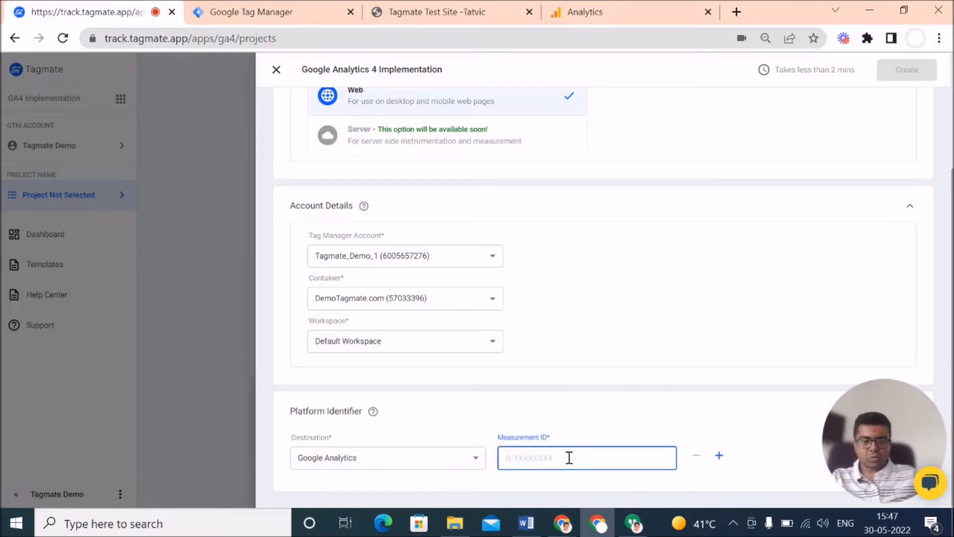
# Switch to Google Analytics and copy the measurement ID of the Main Website Demo web data stream
pyautogui.click(615, 19)
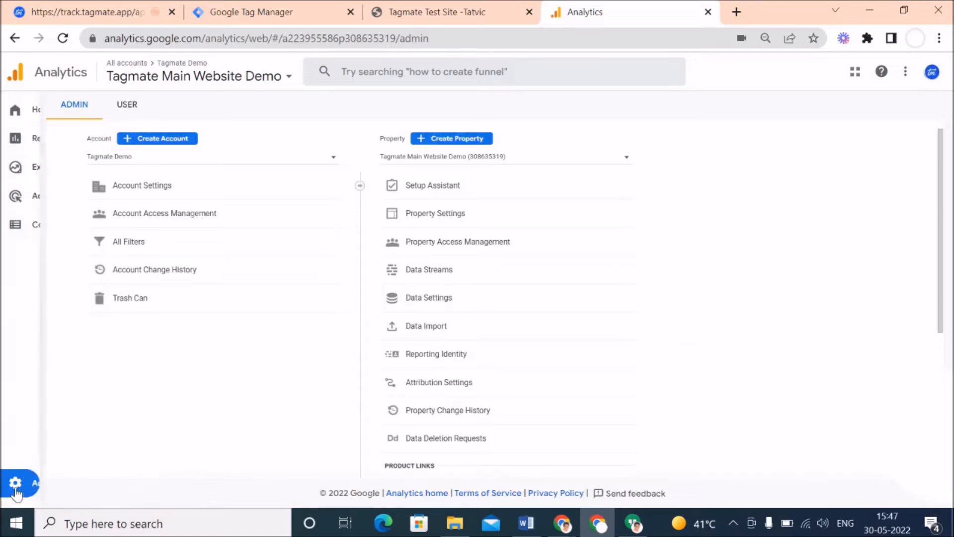
pyautogui.click(431, 271)
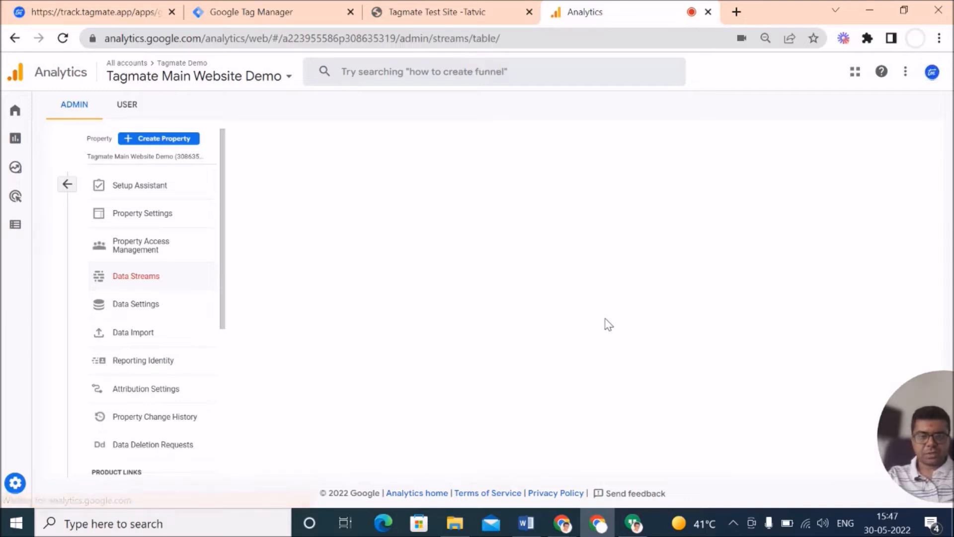
pyautogui.click(809, 229)
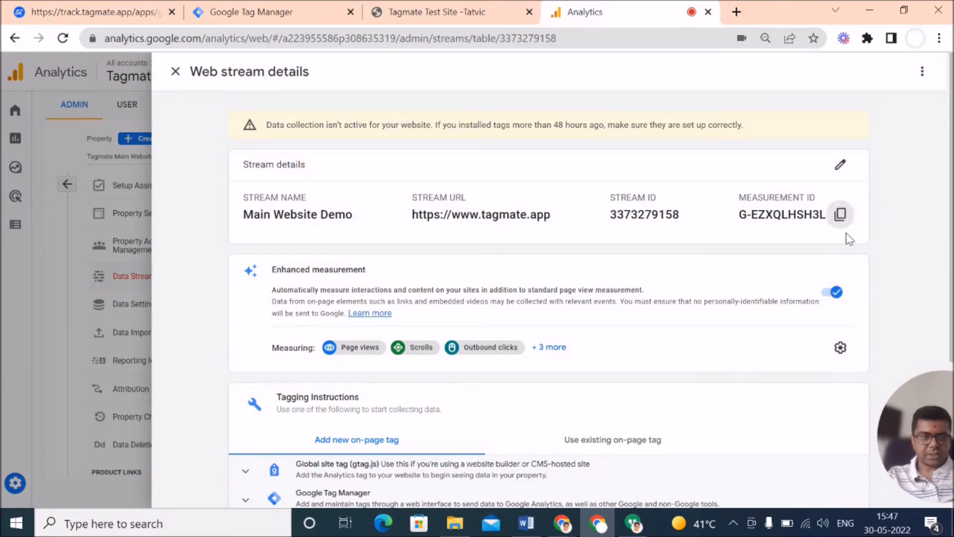
pyautogui.click(840, 214)
# Switch back to Tagmate, paste the copied measurement ID into the project form and create the project
pyautogui.click(95, 12)
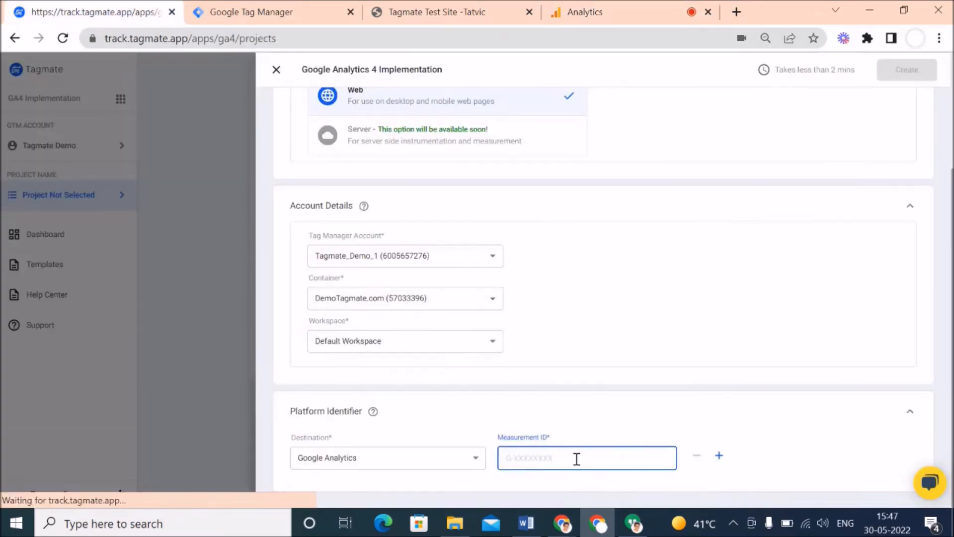
pyautogui.hotkey('ctrl', 'v')
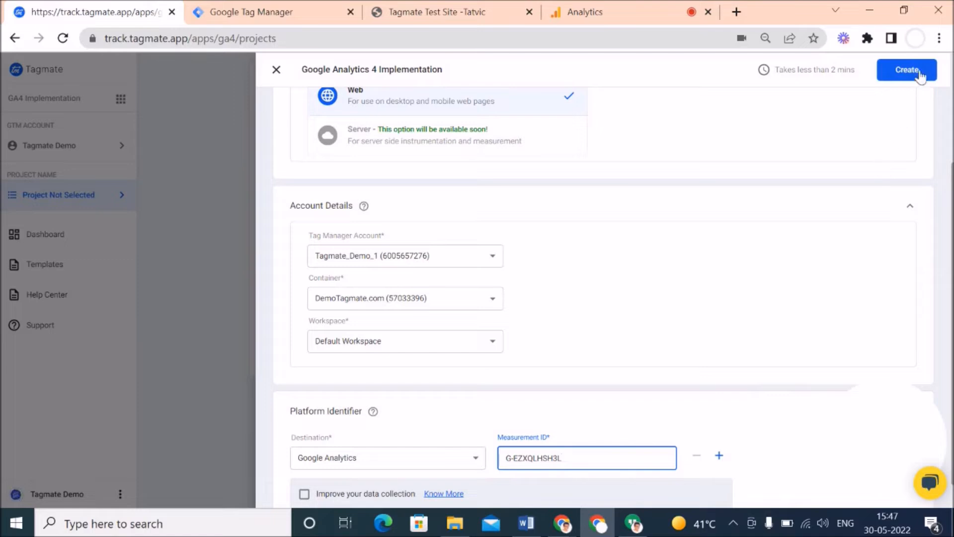
pyautogui.click(915, 70)
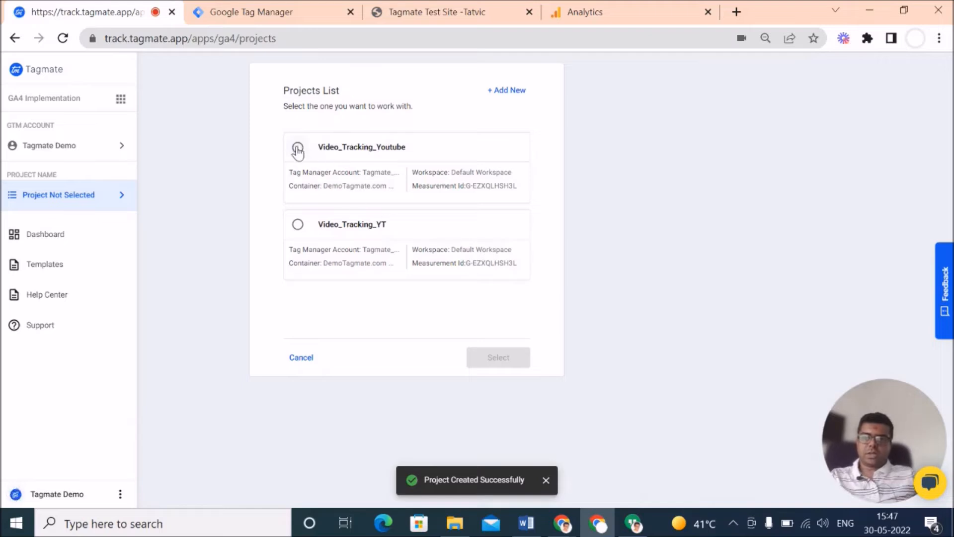
# Select Video_Tracking_Youtube as the working project and start adding a new template to it
pyautogui.click(298, 149)
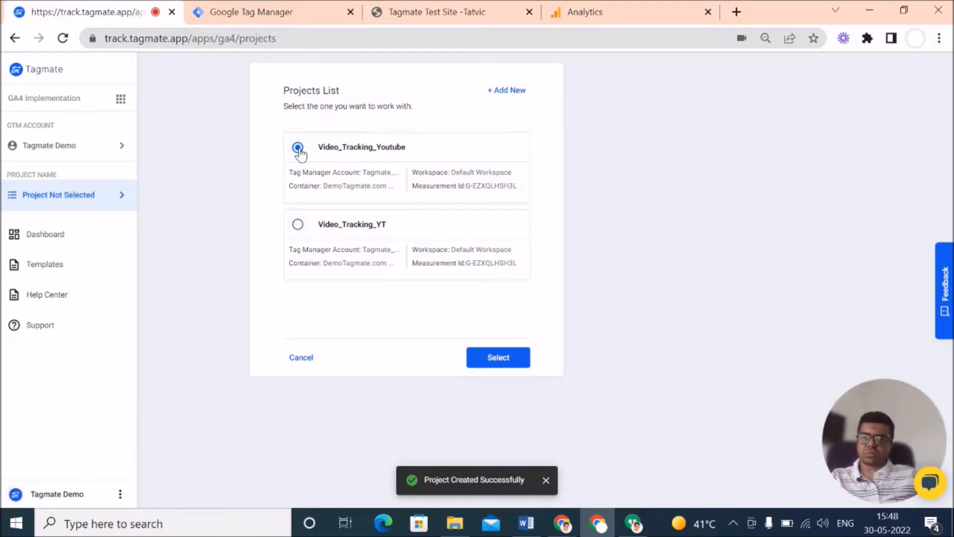
pyautogui.click(521, 358)
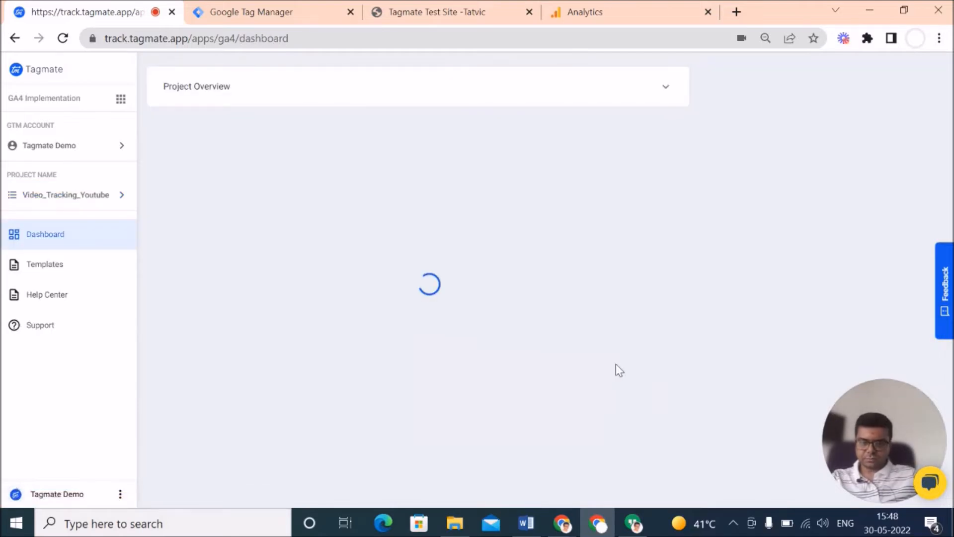
pyautogui.scroll(-1, 616, 365)
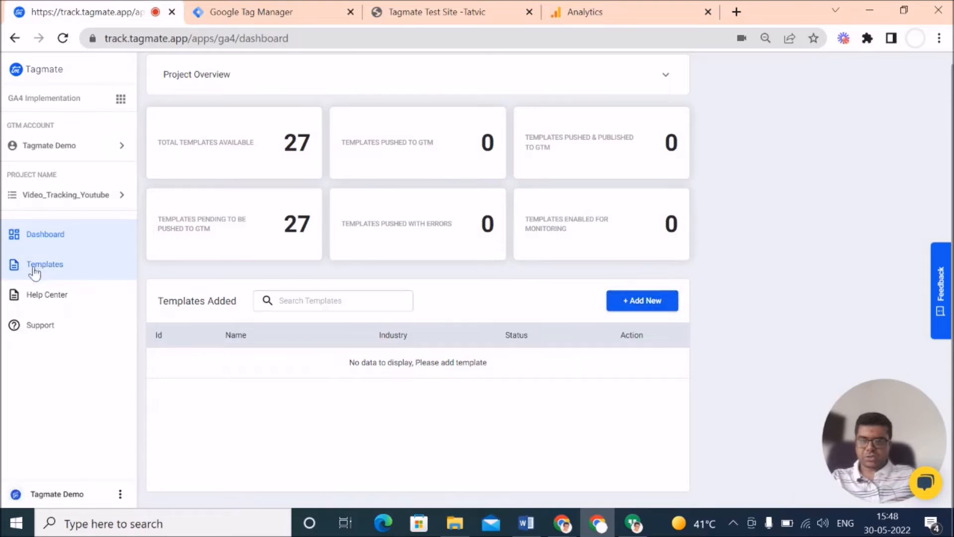
pyautogui.click(647, 305)
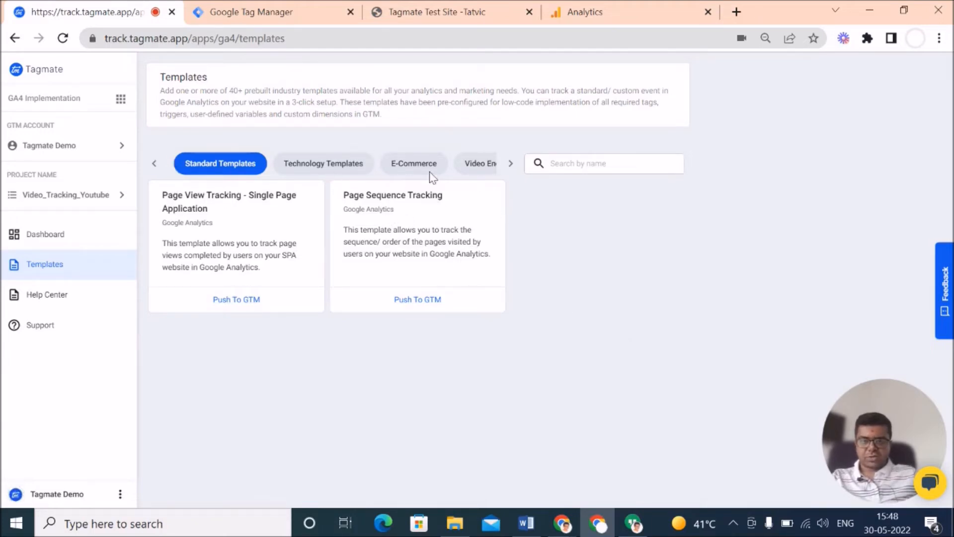
# Choose the Video Tracking template from the Video Engagement category and select its Youtube option
pyautogui.click(511, 167)
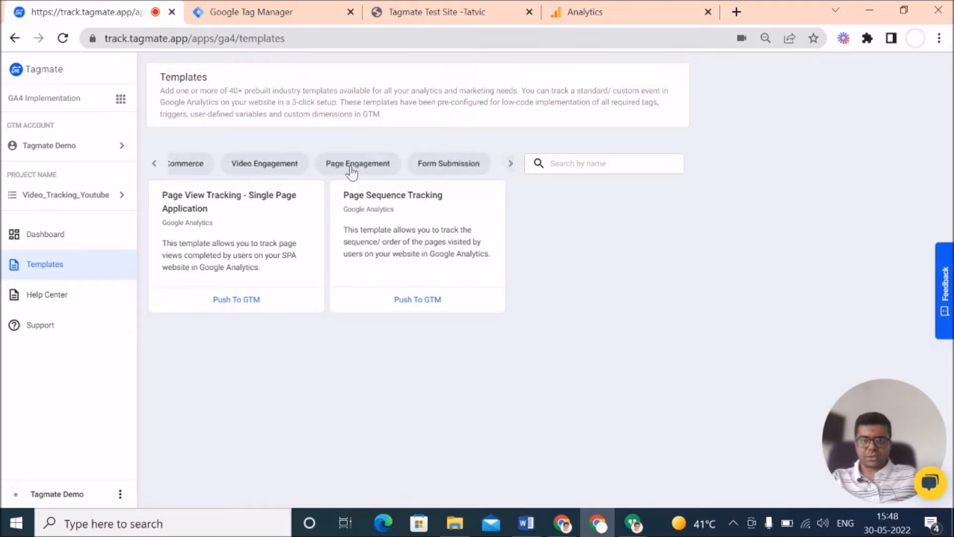
pyautogui.click(257, 167)
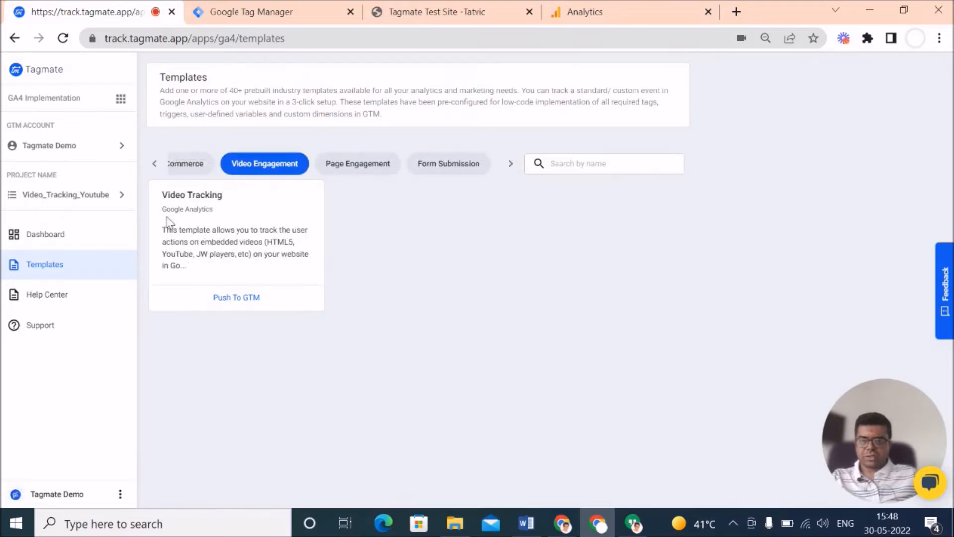
pyautogui.click(236, 299)
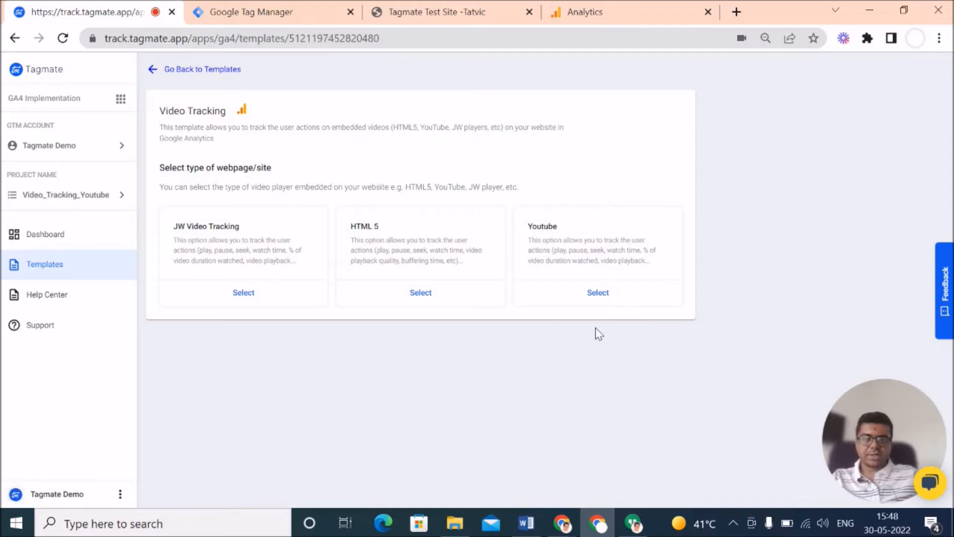
pyautogui.click(601, 292)
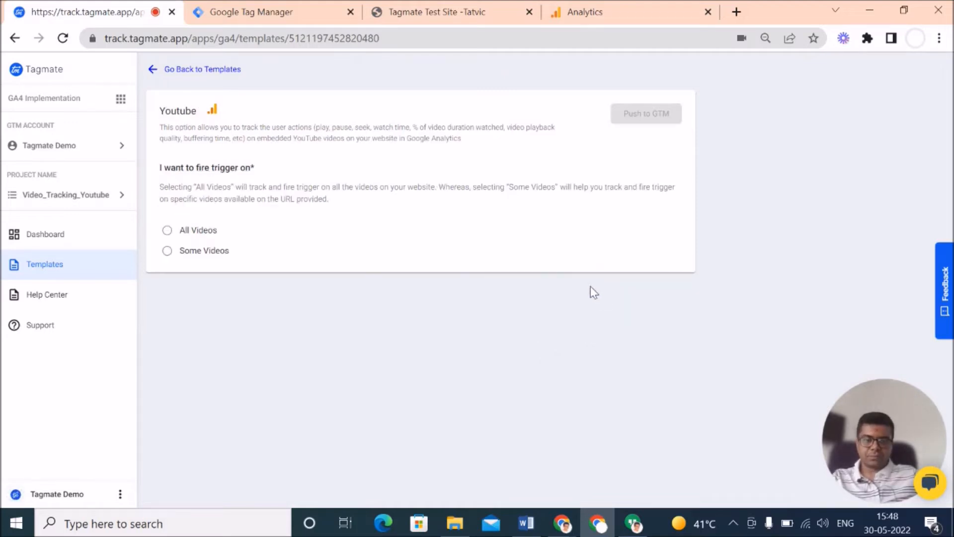
# Set the trigger to fire on Some Videos, with Page URL as the variable and Contains as the condition
pyautogui.click(168, 251)
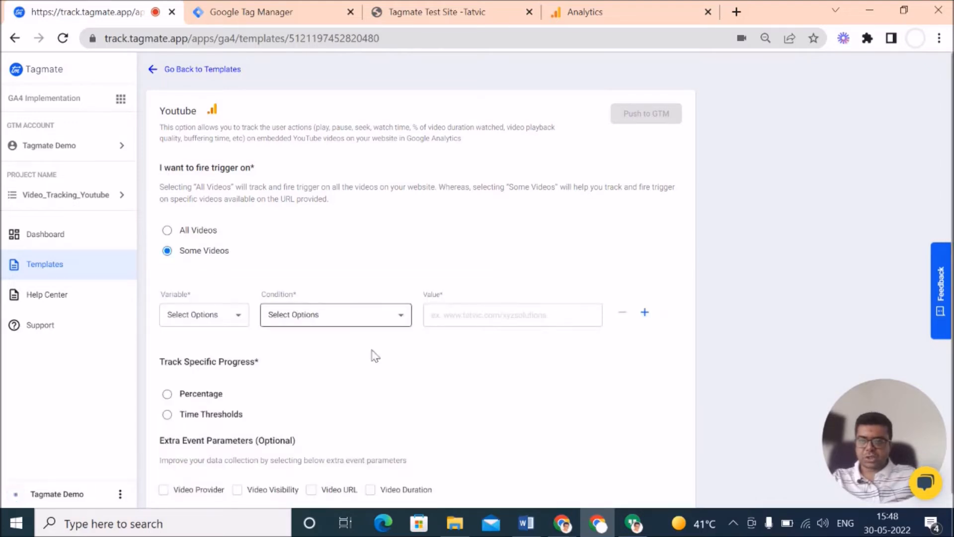
pyautogui.scroll(-1, 382, 373)
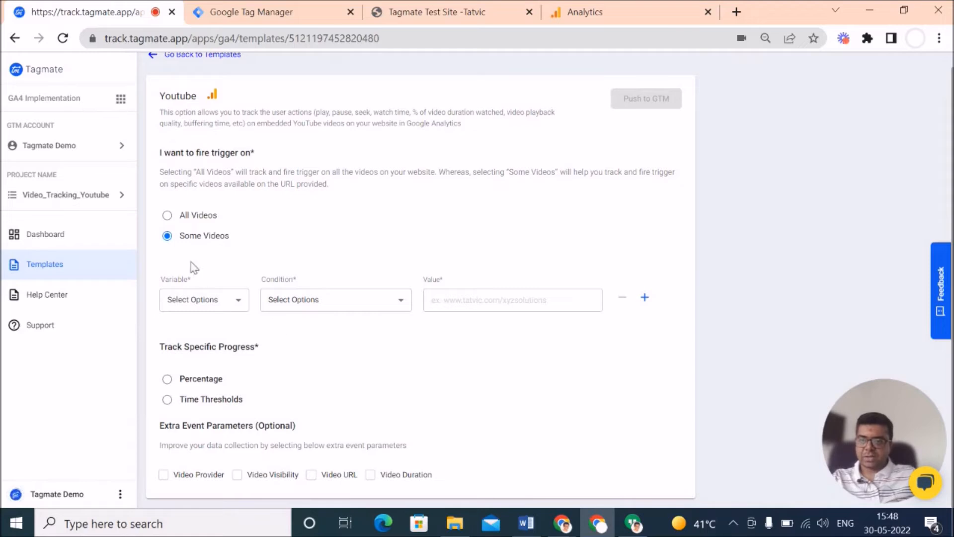
pyautogui.click(230, 308)
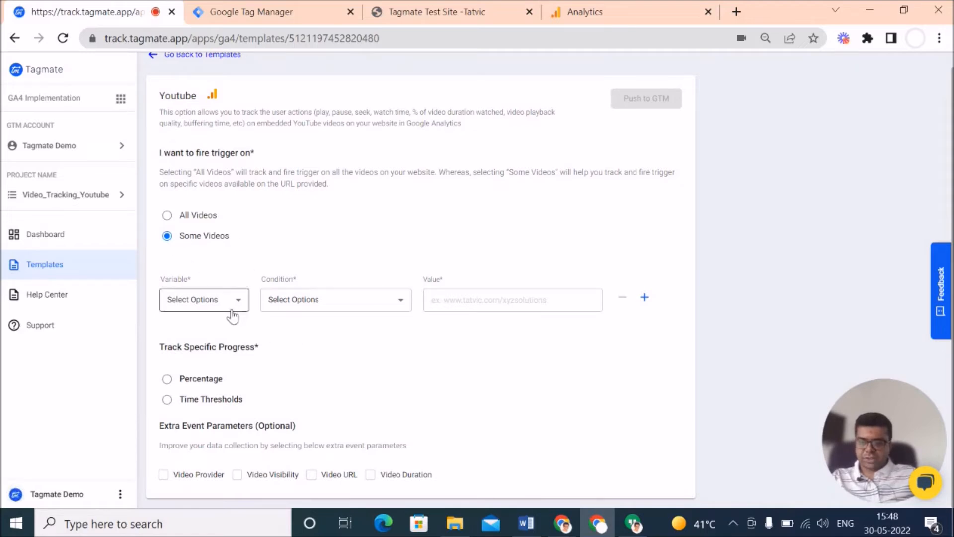
pyautogui.click(210, 326)
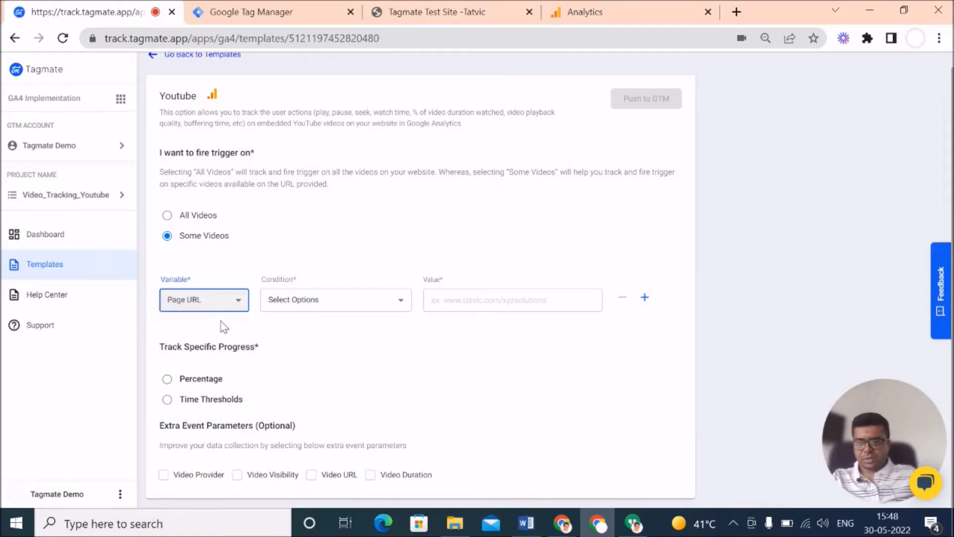
pyautogui.click(361, 308)
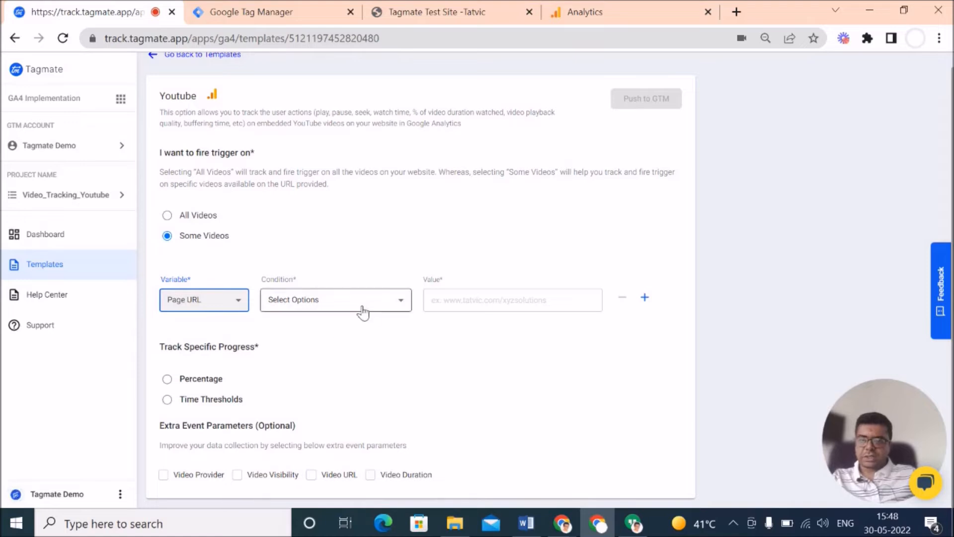
pyautogui.click(290, 326)
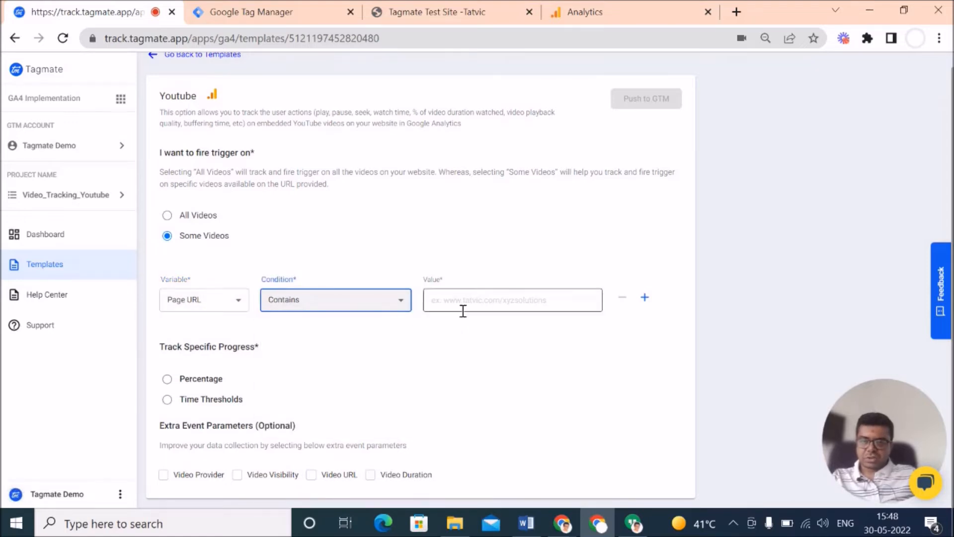
pyautogui.click(406, 20)
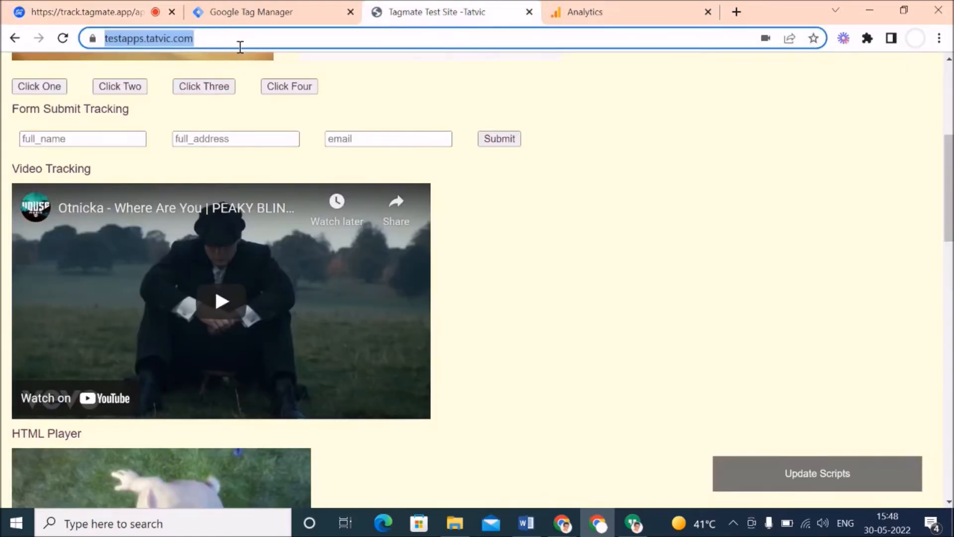
pyautogui.click(94, 14)
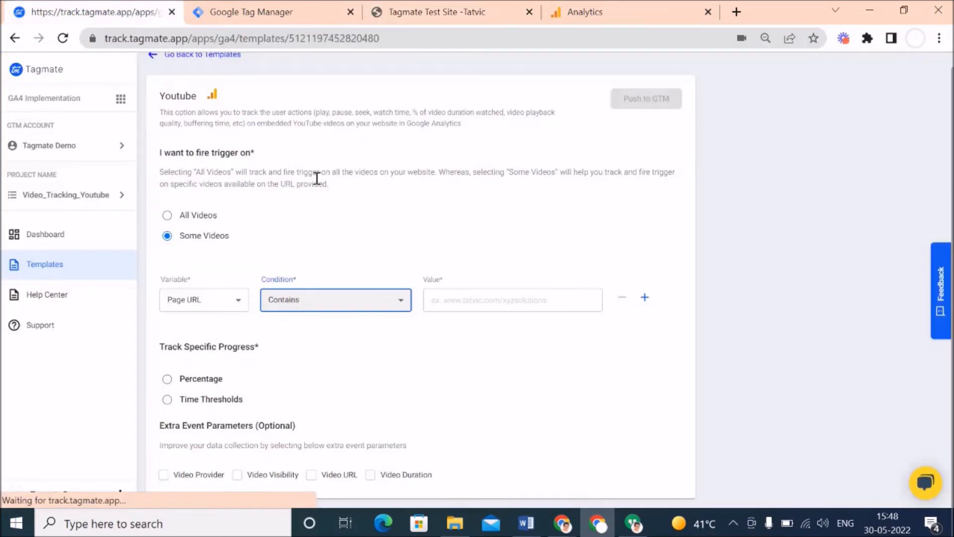
pyautogui.click(458, 298)
pyautogui.write('https://testapps.tatvic.com/')
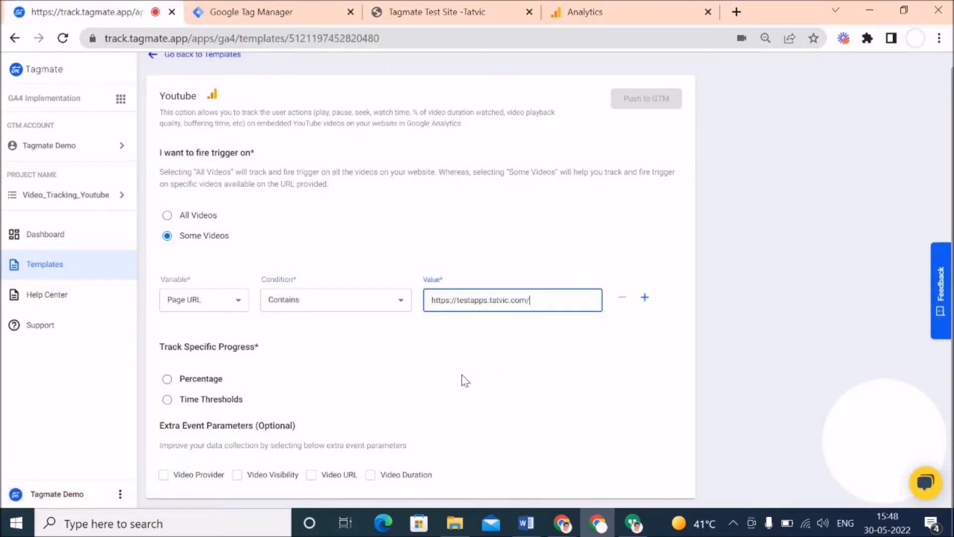
# Track the video progress by percentage, with thresholds 10,20,30
pyautogui.click(168, 381)
pyautogui.click(308, 382)
pyautogui.write('10')
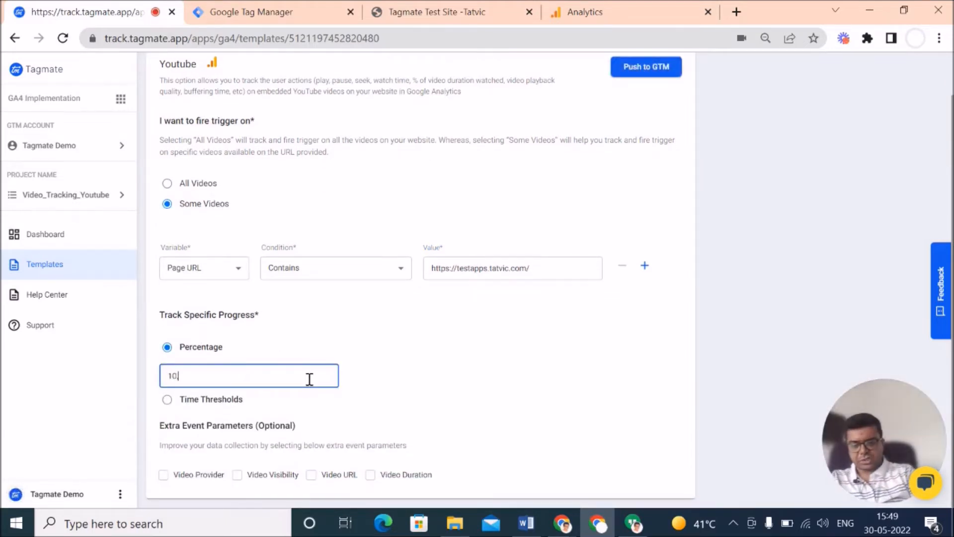
pyautogui.write(',20,')
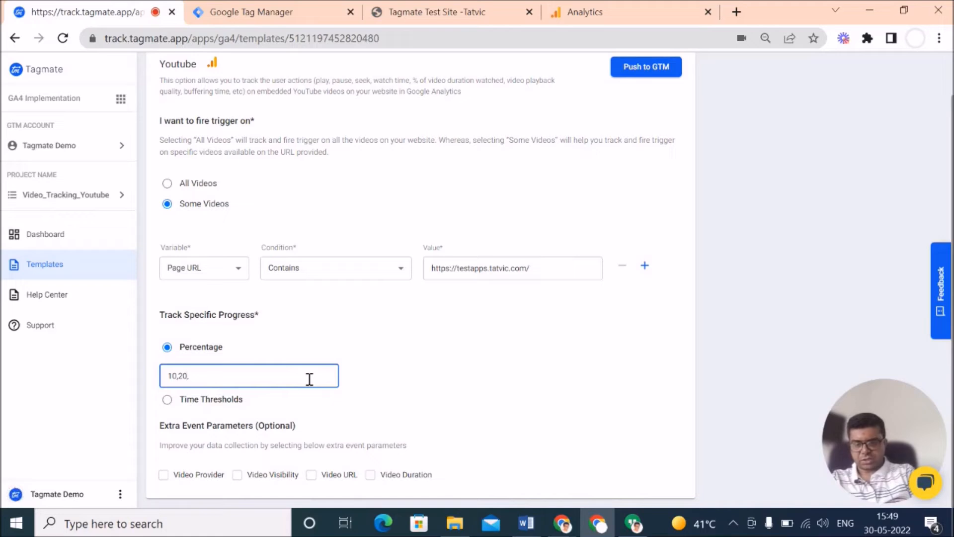
pyautogui.write('30')
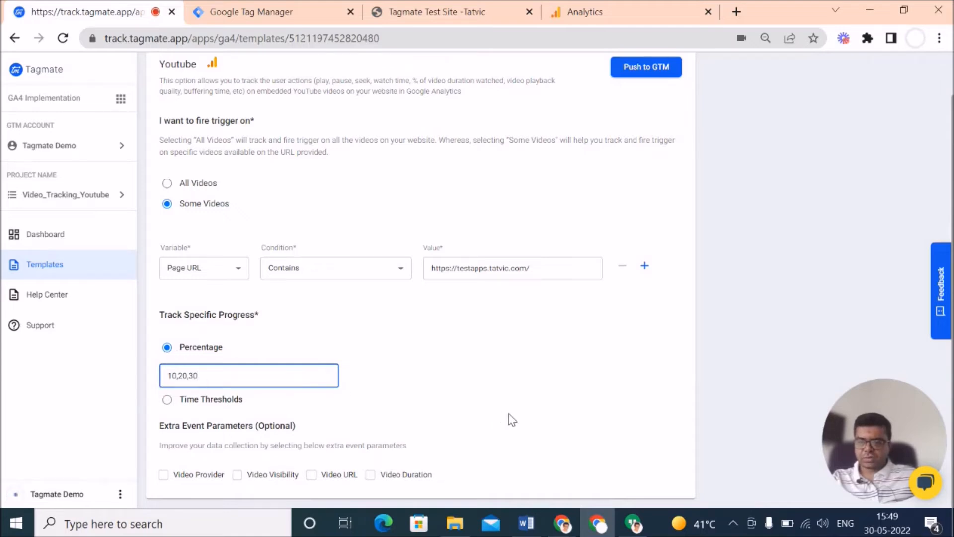
# Push the configured Youtube template to Google Tag Manager
pyautogui.scroll(1, 533, 412)
pyautogui.scroll(-1, 535, 412)
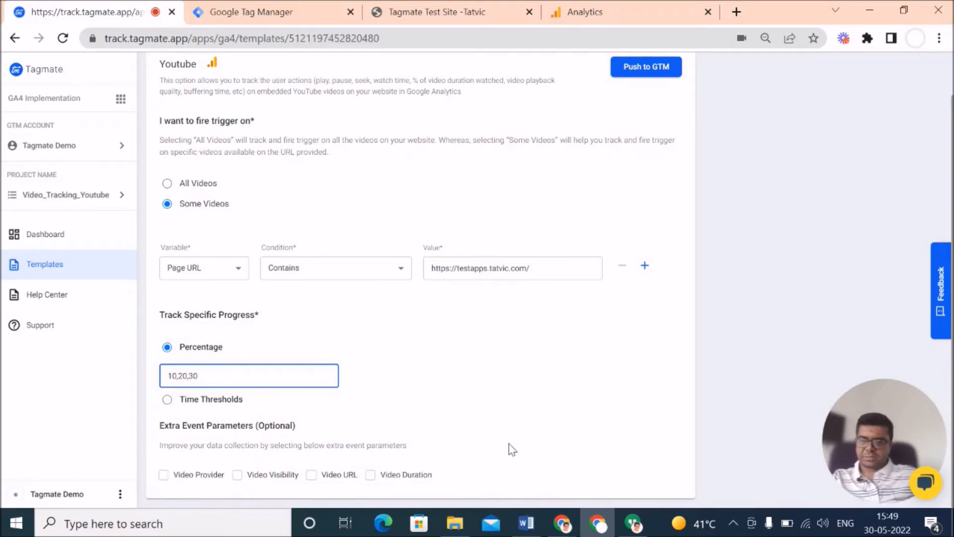
pyautogui.scroll(1, 645, 163)
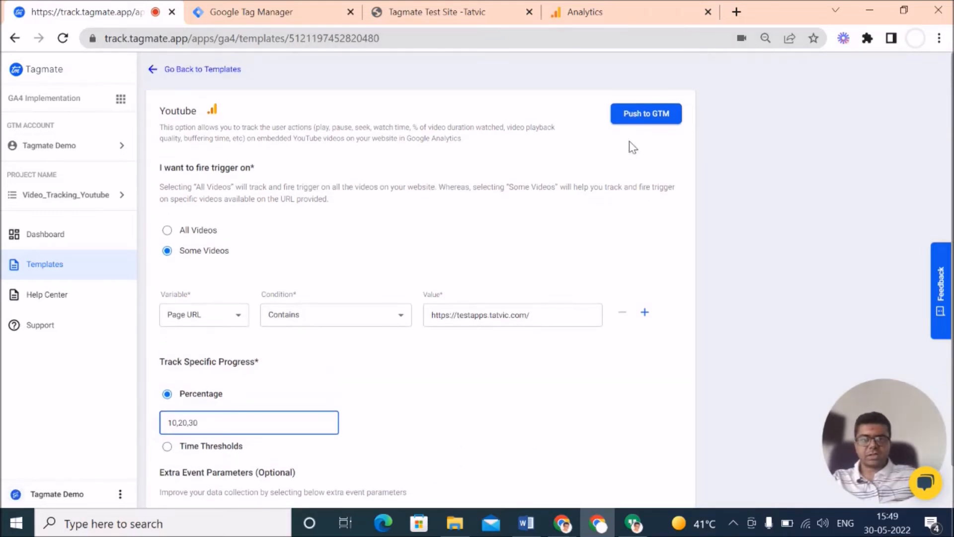
pyautogui.click(652, 118)
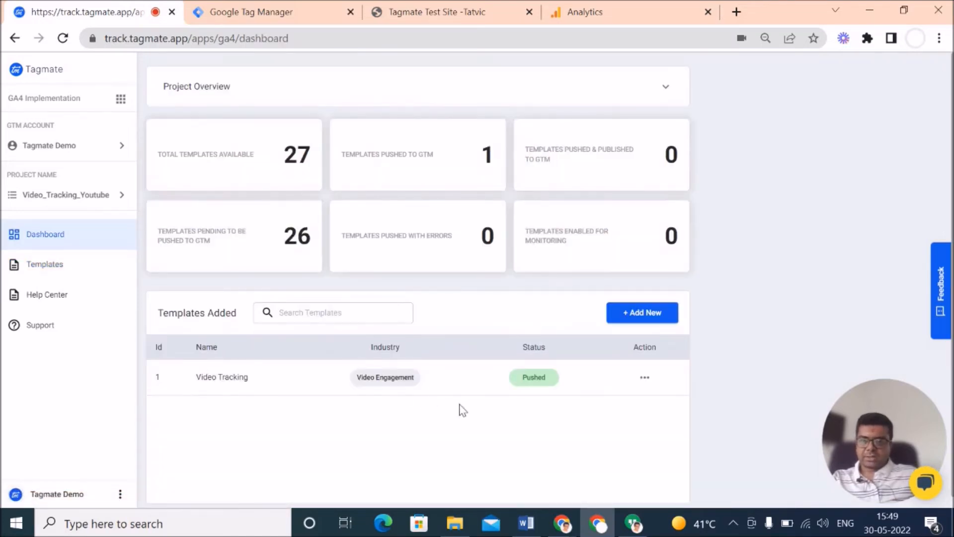
# Switch to Google Tag Manager and reload the Tags list of the DemoTagmate.com container
pyautogui.scroll(-1, 358, 403)
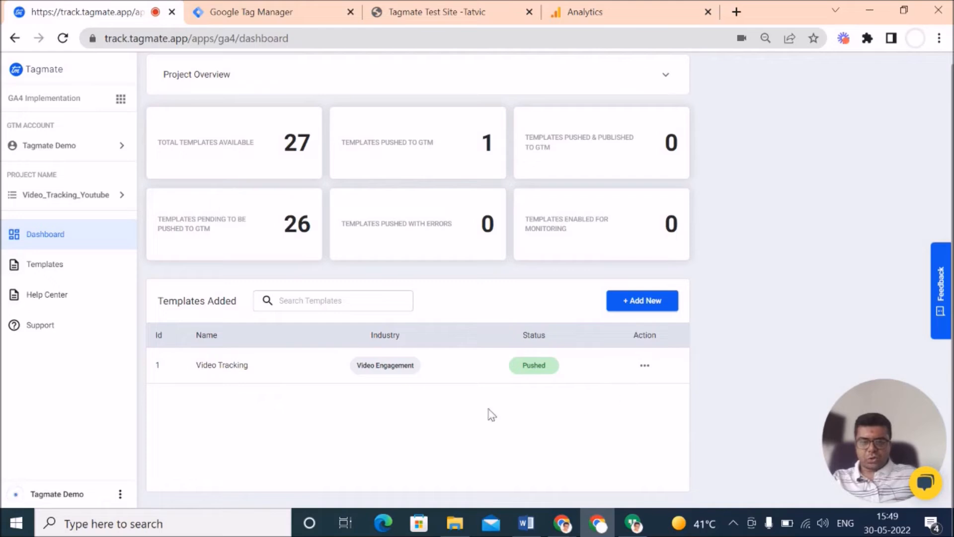
pyautogui.scroll(1, 536, 384)
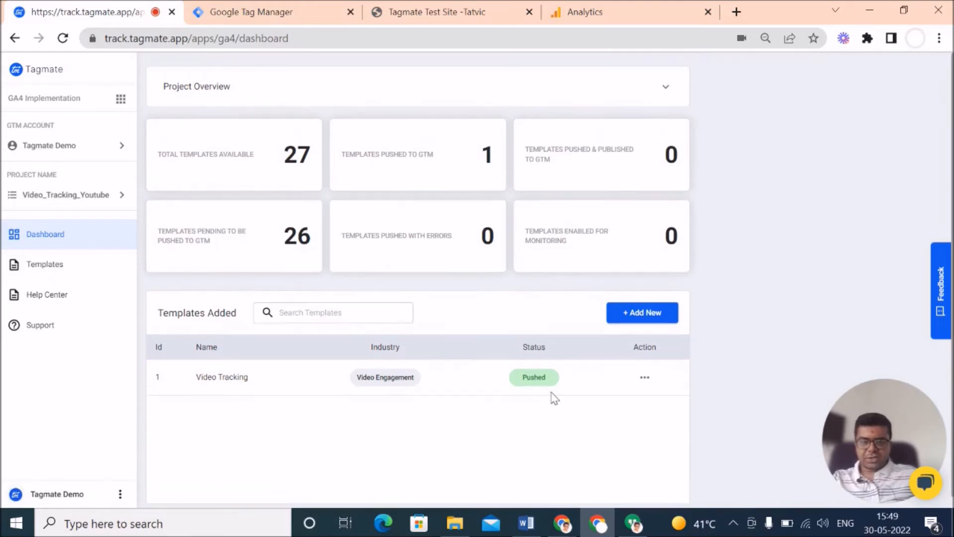
pyautogui.click(282, 15)
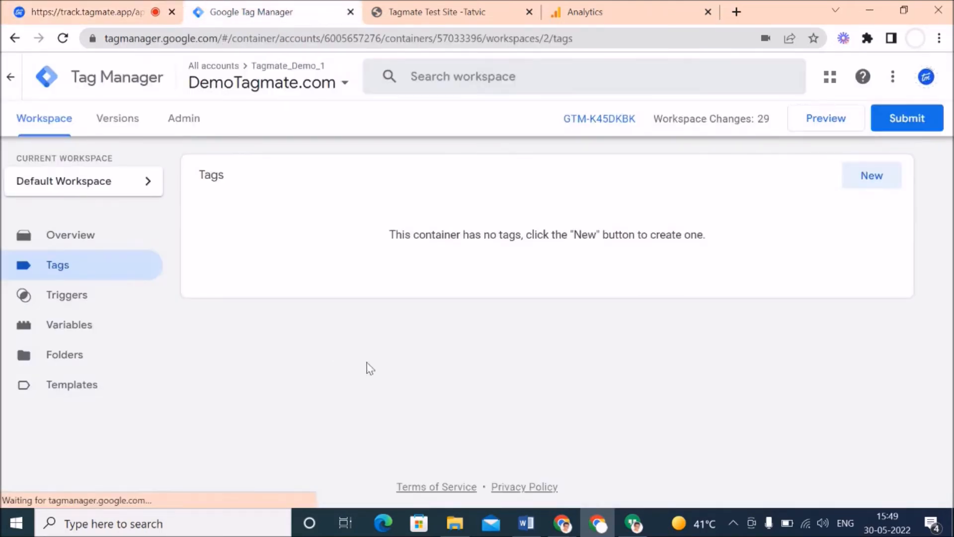
pyautogui.click(63, 38)
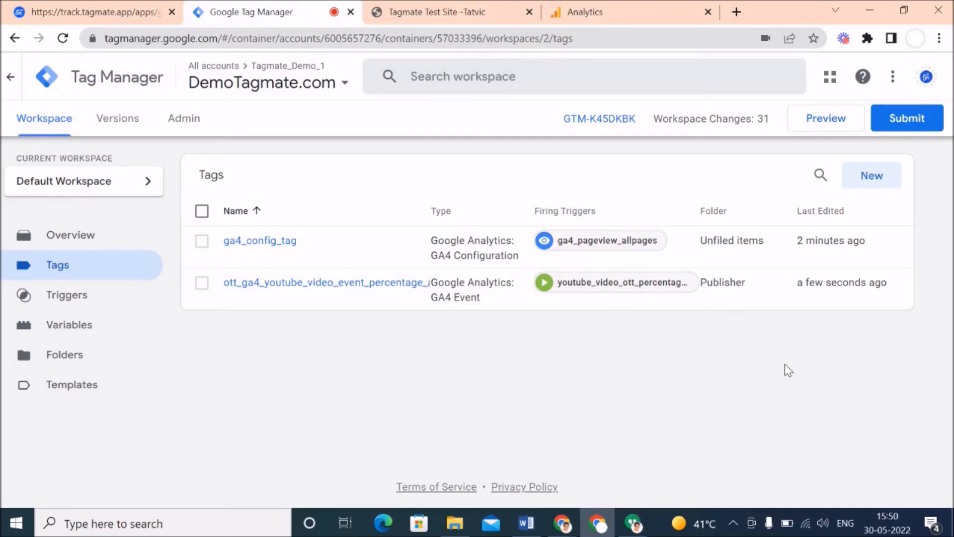
pyautogui.click(821, 122)
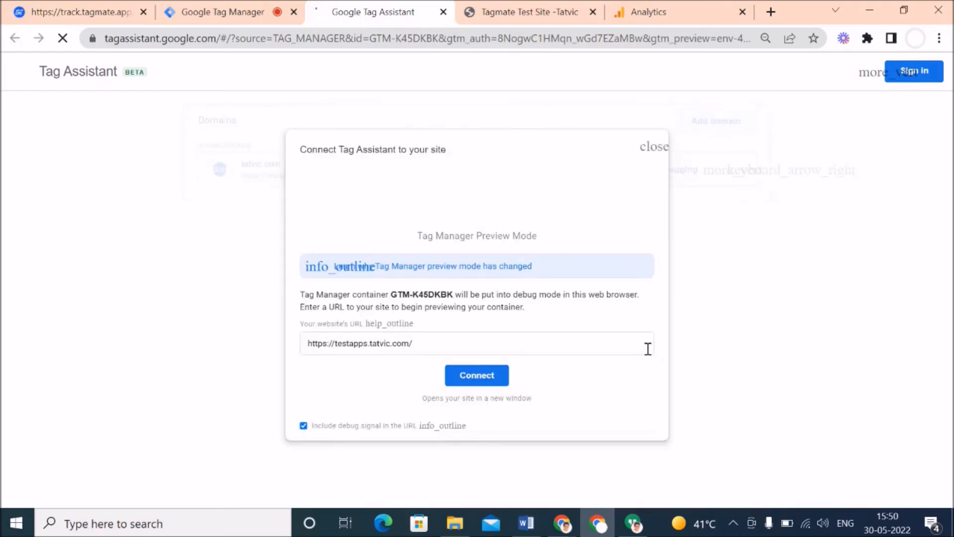
pyautogui.moveTo(412, 343); pyautogui.dragTo(304, 344)
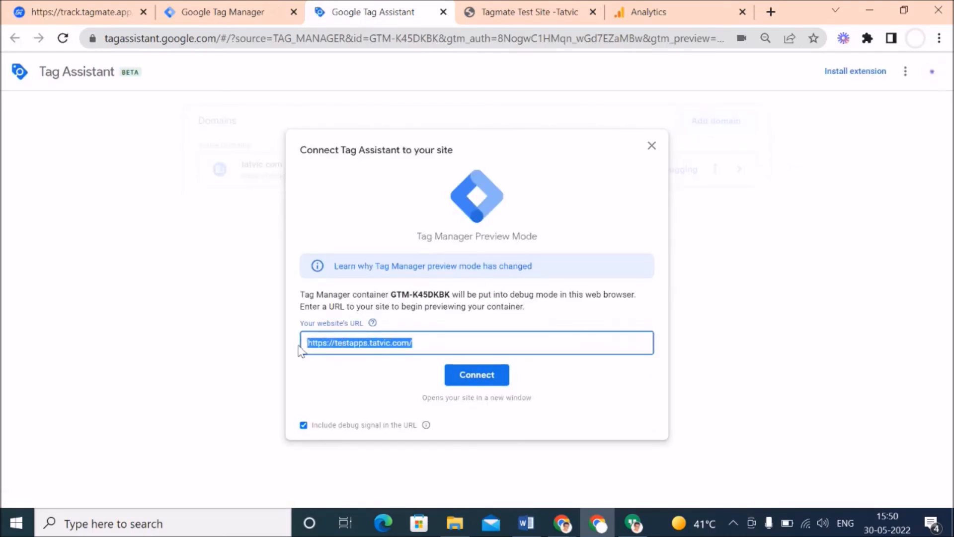
pyautogui.click(478, 381)
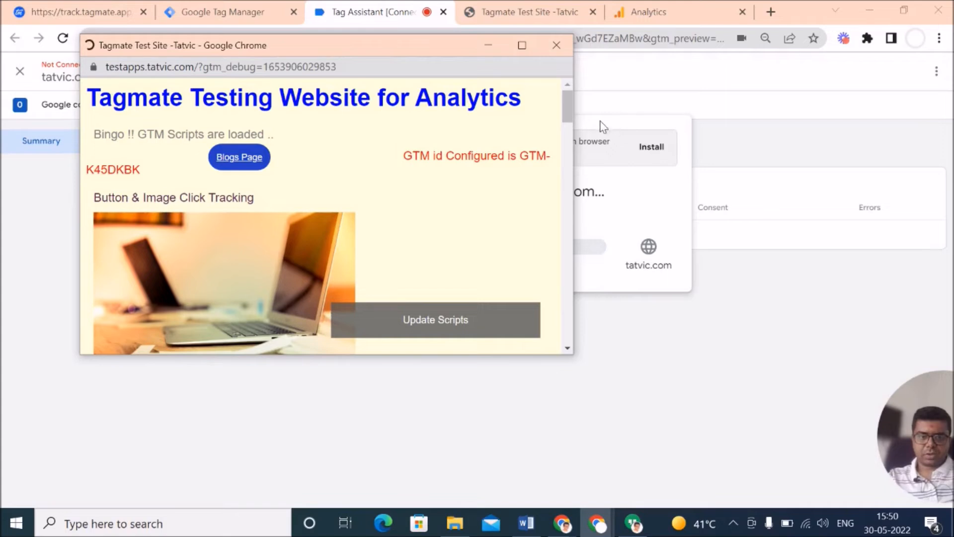
pyautogui.moveTo(358, 52); pyautogui.dragTo(791, 76)
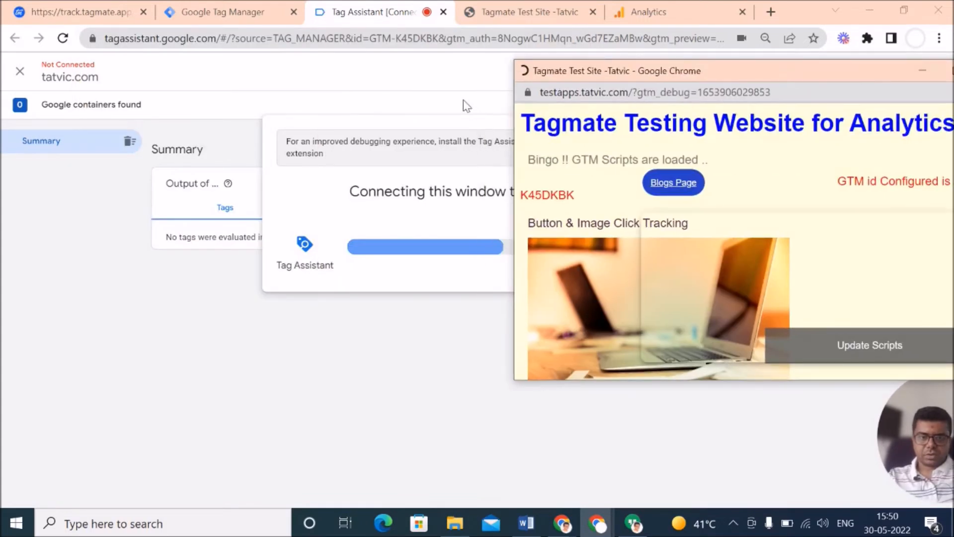
pyautogui.click(477, 323)
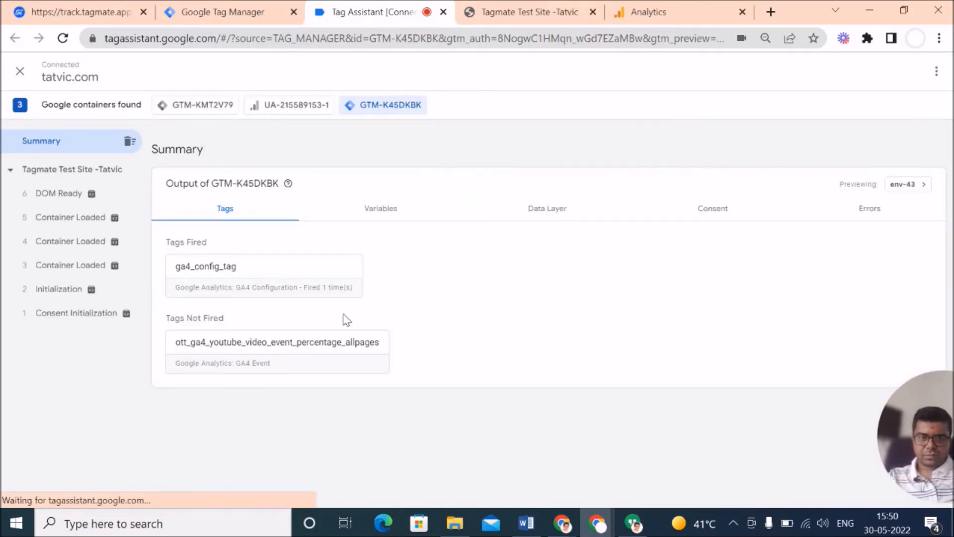
# Clear the recorded events from the Tag Assistant summary and bring the test site window back to the front
pyautogui.click(129, 141)
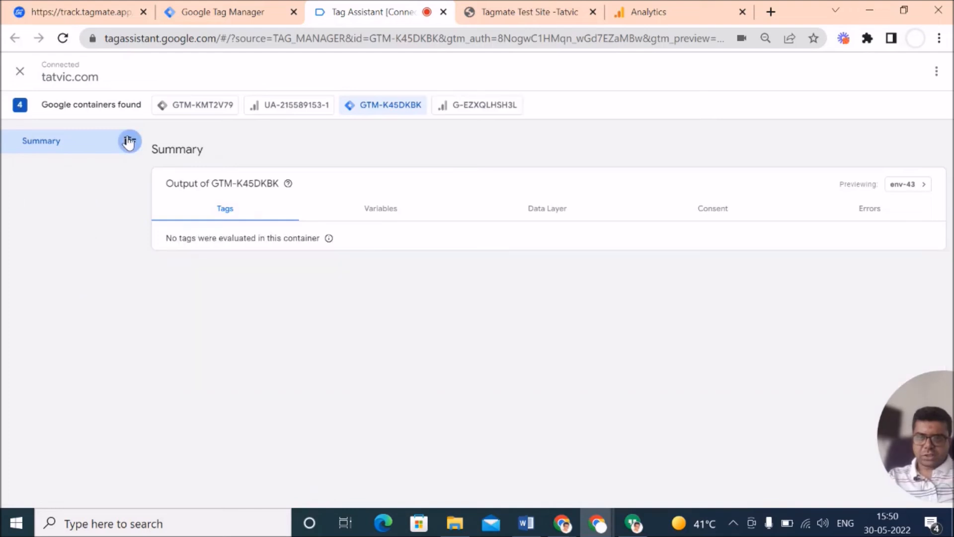
pyautogui.click(596, 530)
pyautogui.click(678, 447)
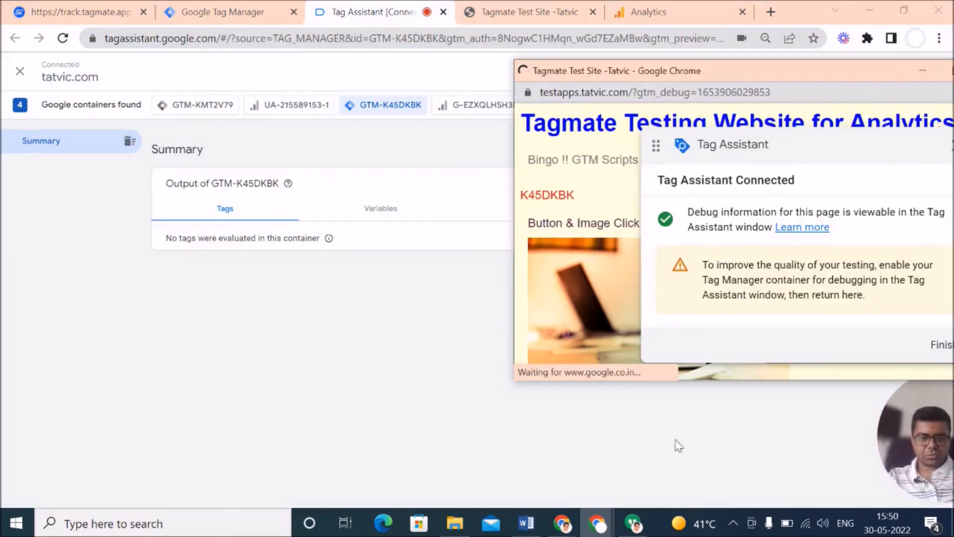
# Reposition and widen the test site window, and collapse its Tag Assistant notice
pyautogui.moveTo(764, 74); pyautogui.dragTo(485, 92)
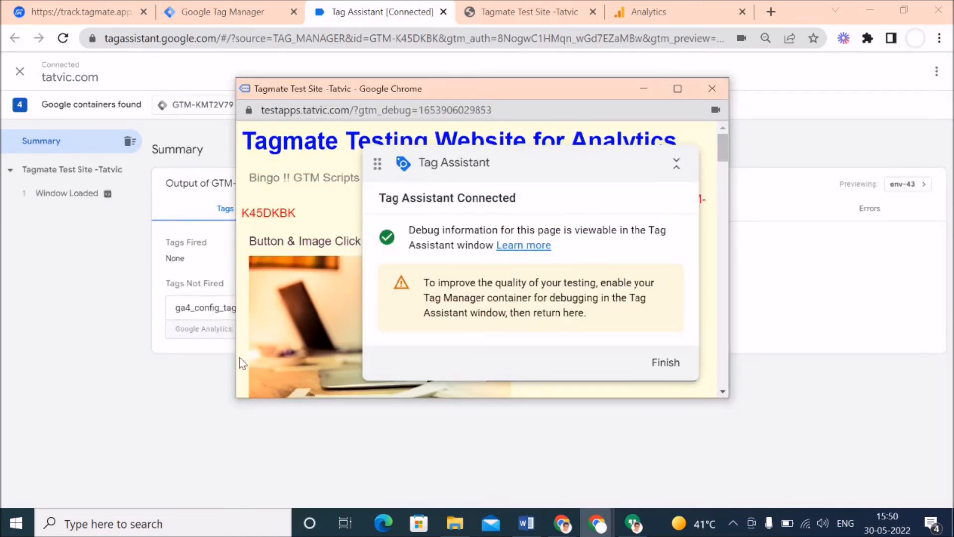
pyautogui.moveTo(231, 396); pyautogui.dragTo(59, 398)
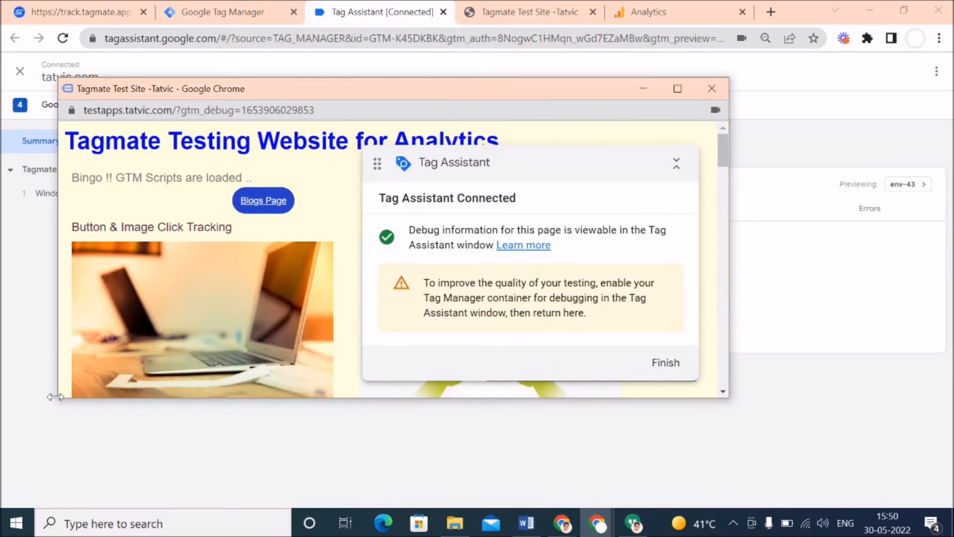
pyautogui.moveTo(56, 397); pyautogui.dragTo(36, 398)
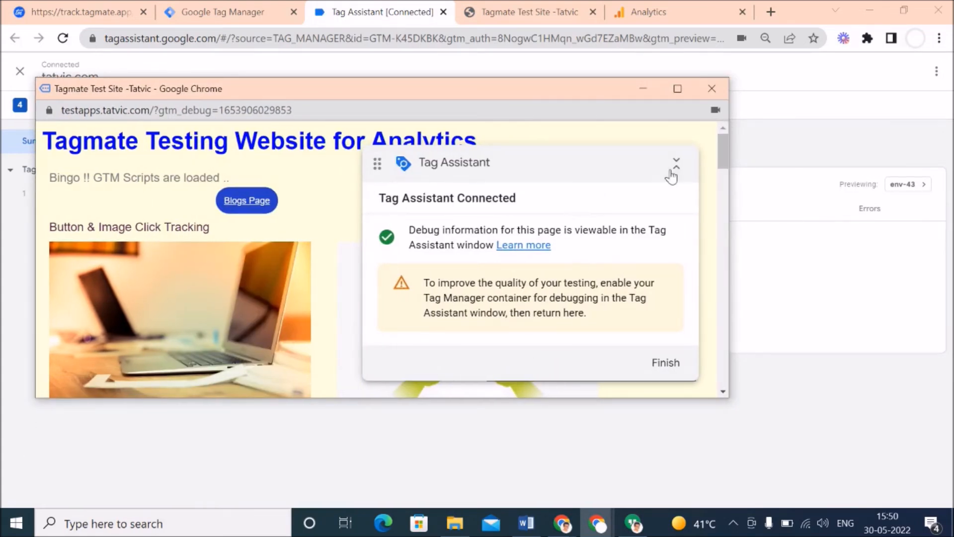
pyautogui.click(671, 174)
# Play the embedded YouTube video in the Video Tracking section and move the test site window aside to uncover the Tag Assistant events
pyautogui.scroll(-6, 270, 305)
pyautogui.scroll(-3, 387, 291)
pyautogui.scroll(1, 273, 251)
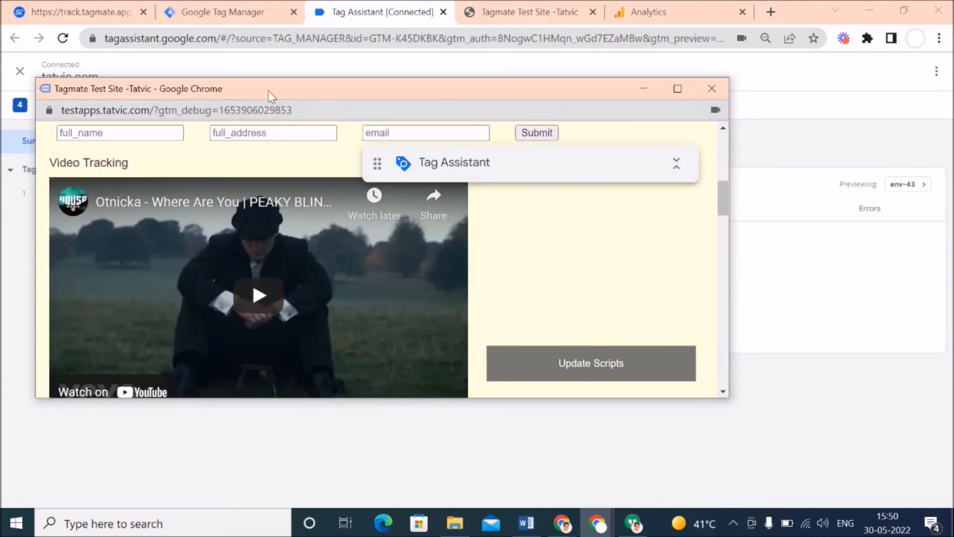
pyautogui.moveTo(270, 92); pyautogui.dragTo(497, 103)
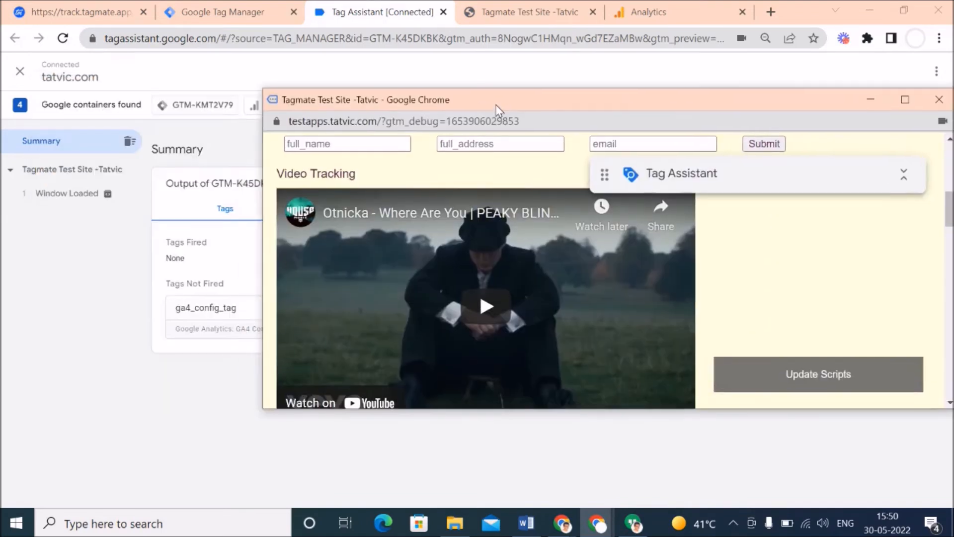
pyautogui.click(492, 305)
pyautogui.scroll(-1, 335, 364)
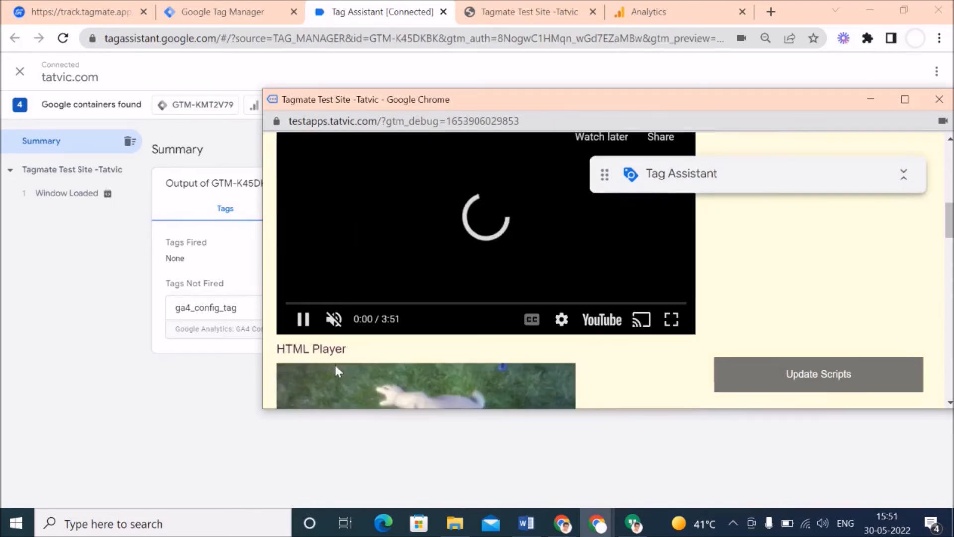
pyautogui.scroll(1, 508, 330)
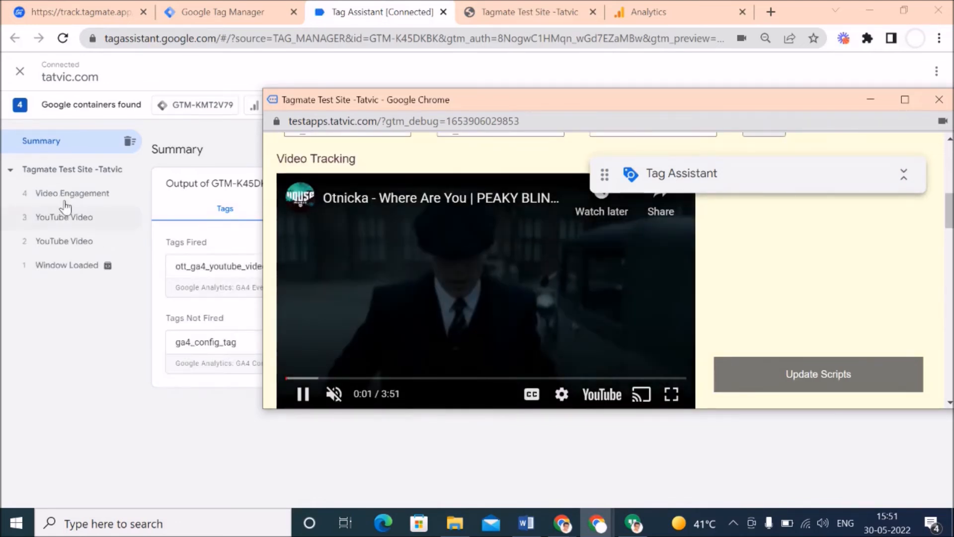
pyautogui.moveTo(471, 110); pyautogui.dragTo(749, 113)
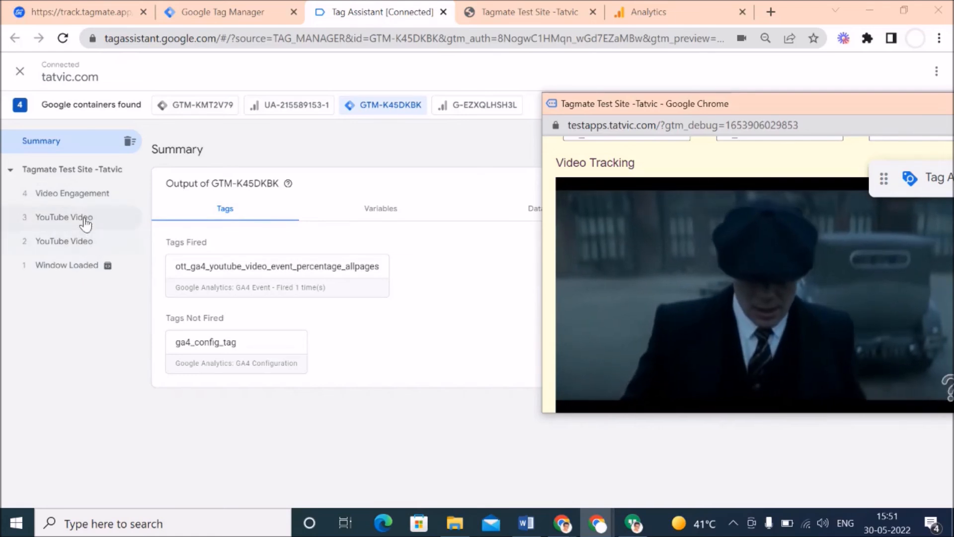
pyautogui.moveTo(842, 306)
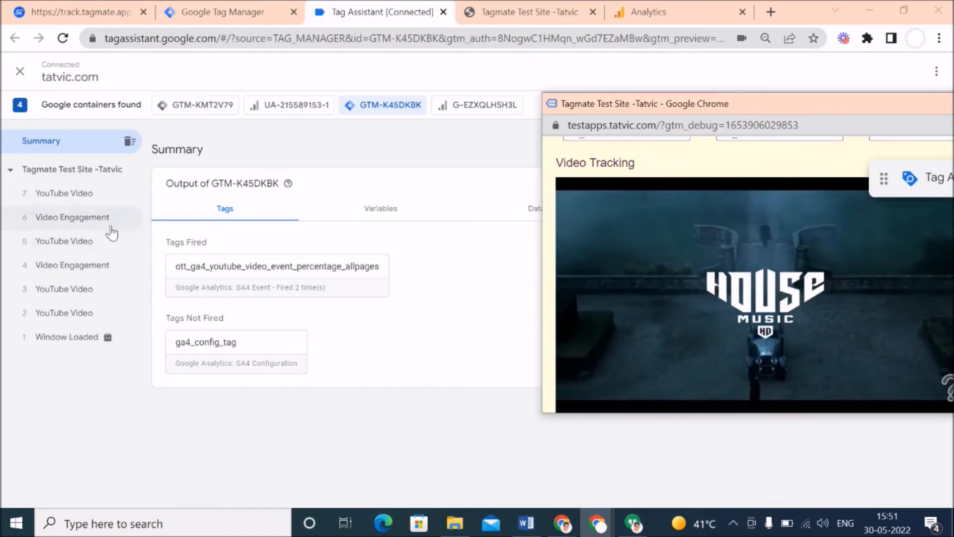
# Inspect which tags fired for the most recent Video Engagement event in Tag Assistant
pyautogui.click(89, 220)
pyautogui.click(88, 220)
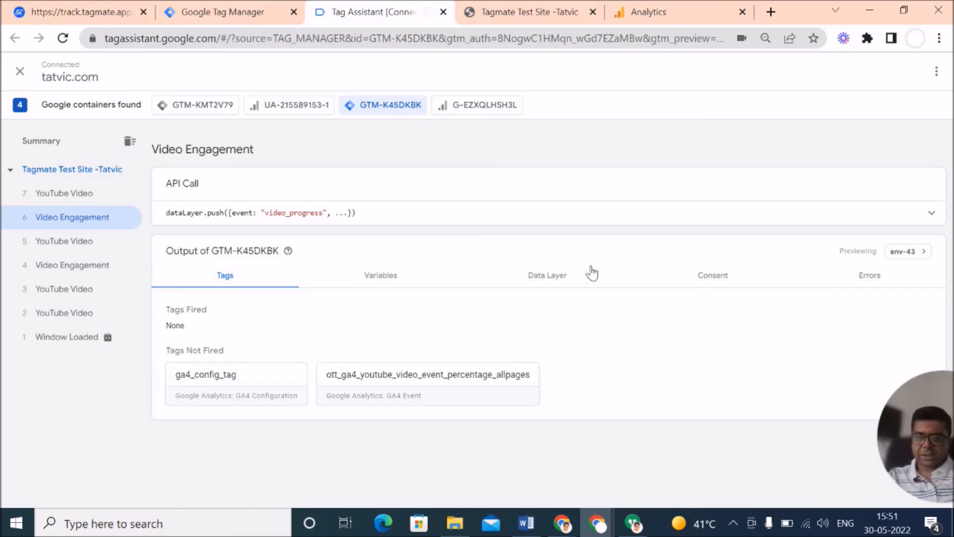
# Switch to Google Analytics, close the web stream details, and open DebugView for the Tagmate Main Website Demo property
pyautogui.click(664, 13)
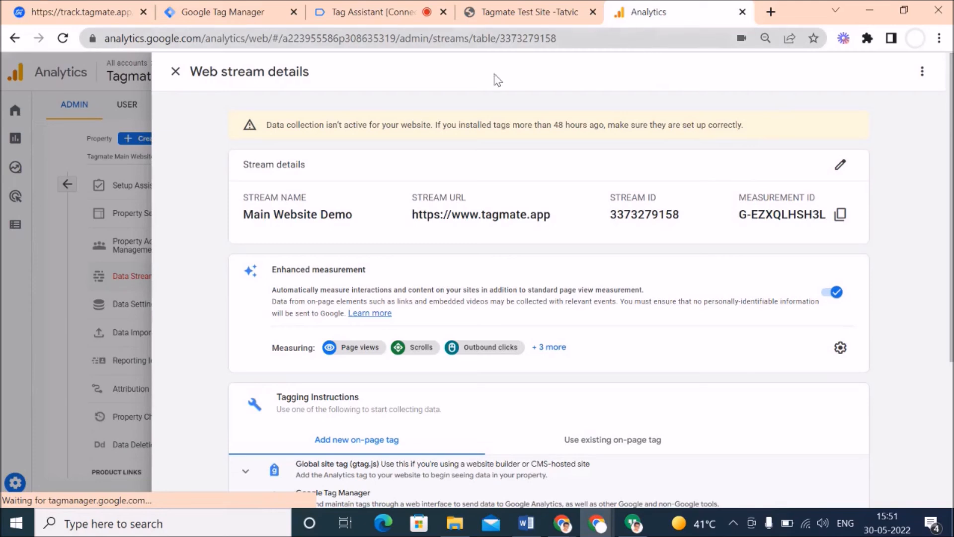
pyautogui.click(175, 71)
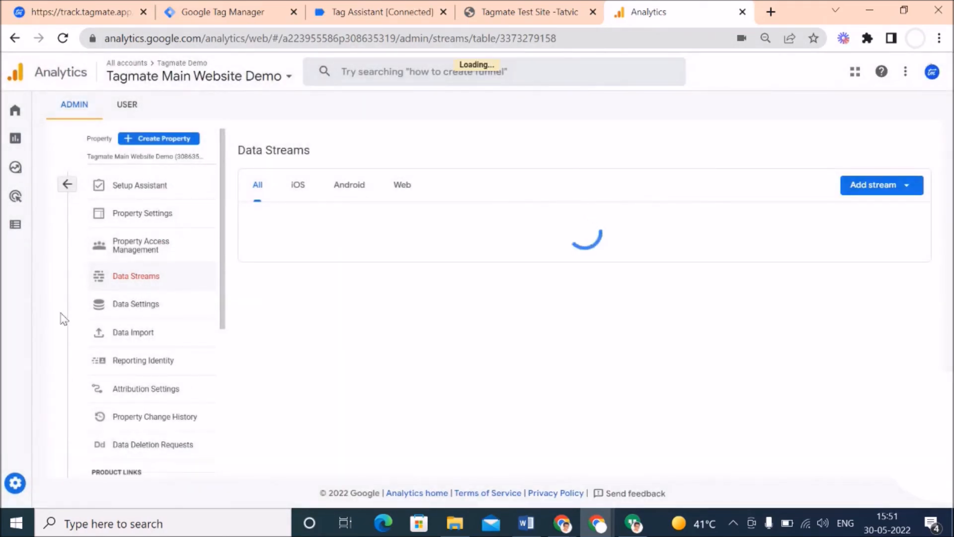
pyautogui.moveTo(14, 224)
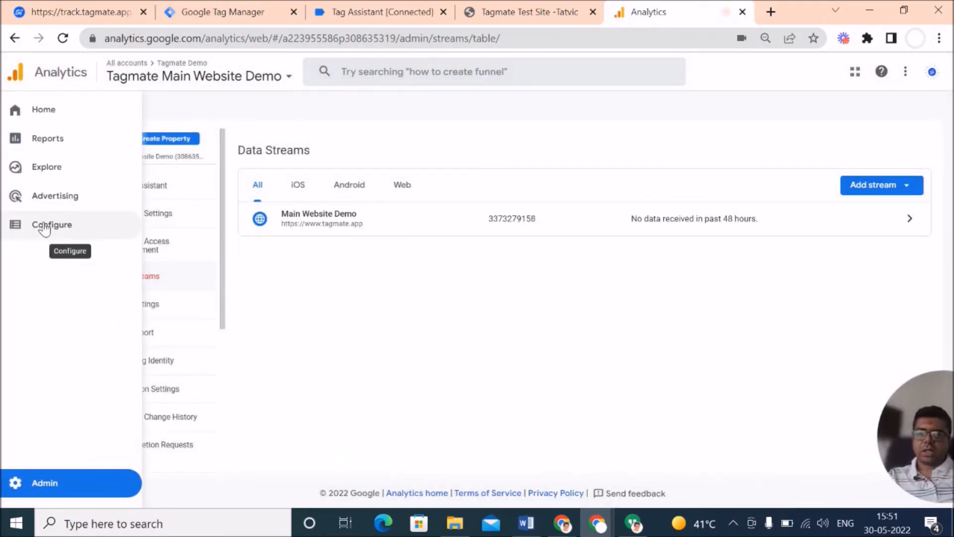
pyautogui.click(43, 228)
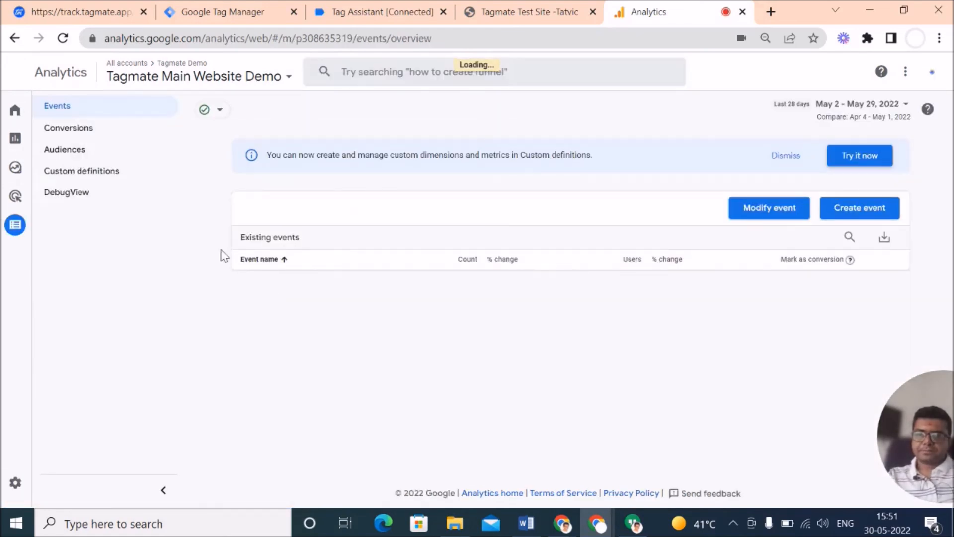
pyautogui.click(82, 196)
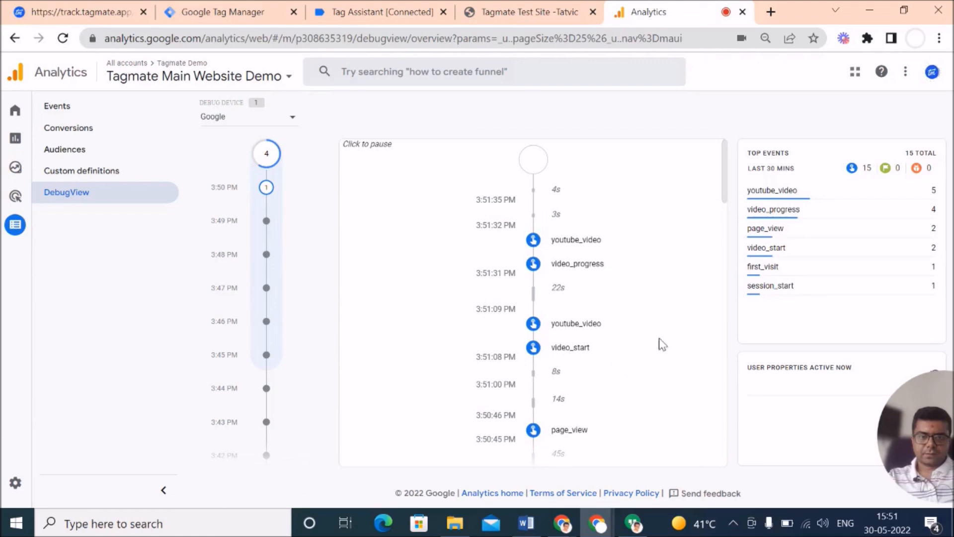
# Examine the parameters of the video_start event in the debug timeline, expanding video_title and video_provider
pyautogui.click(566, 349)
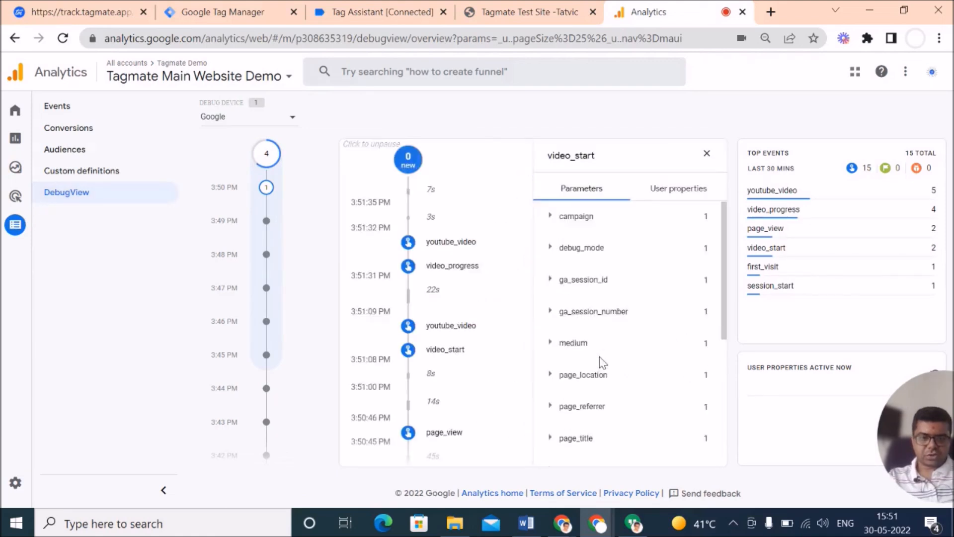
pyautogui.scroll(-3, 616, 433)
pyautogui.scroll(-1, 614, 435)
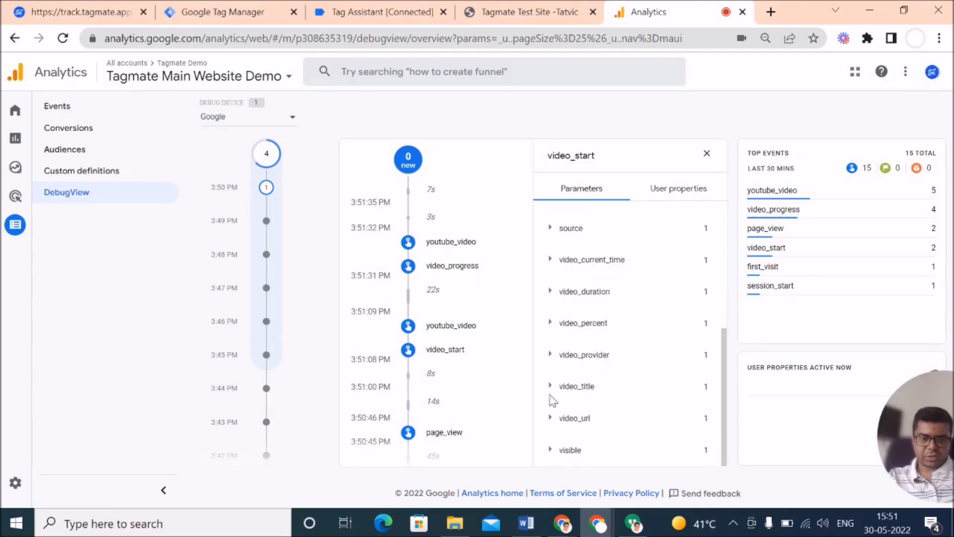
pyautogui.click(574, 386)
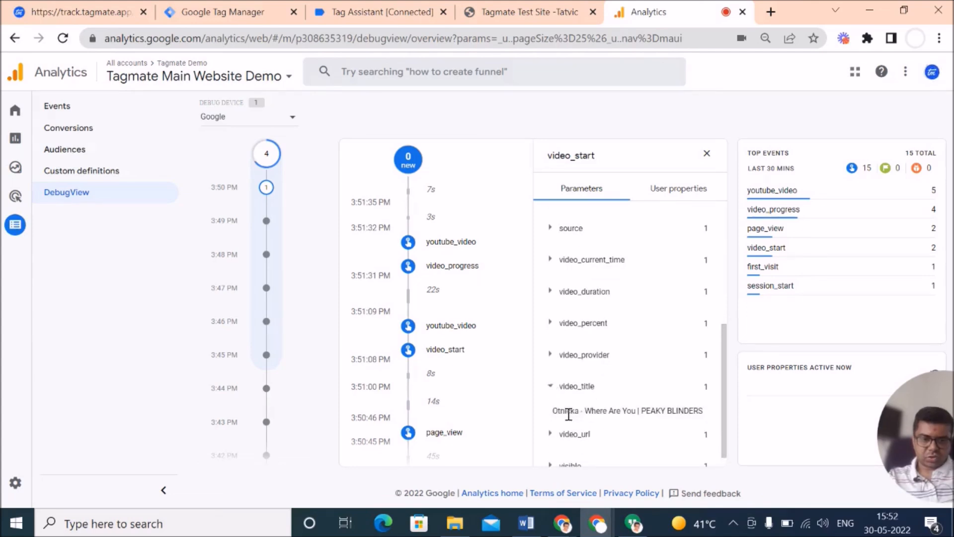
pyautogui.click(551, 355)
pyautogui.scroll(-1, 577, 447)
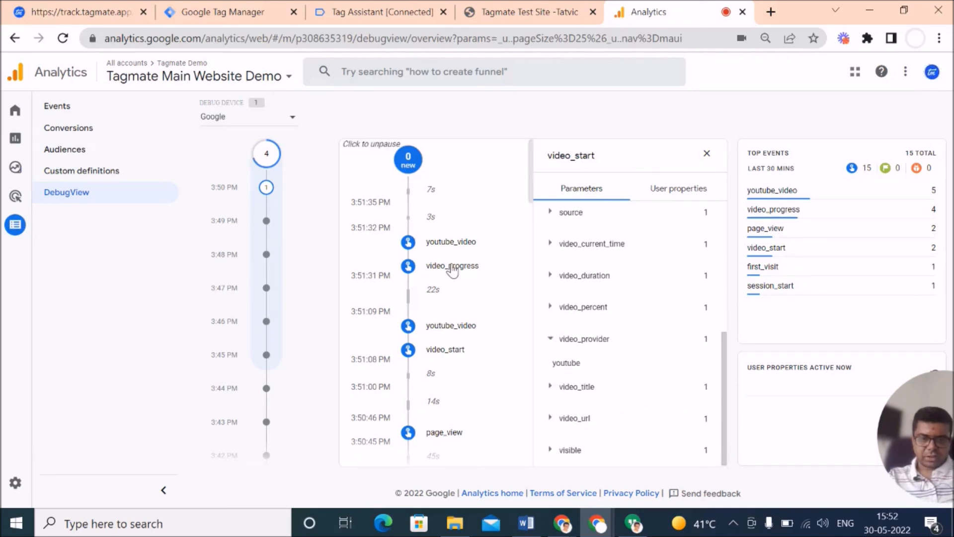
# Examine the parameters of the latest video_progress event in the debug timeline, expanding video_duration
pyautogui.click(452, 266)
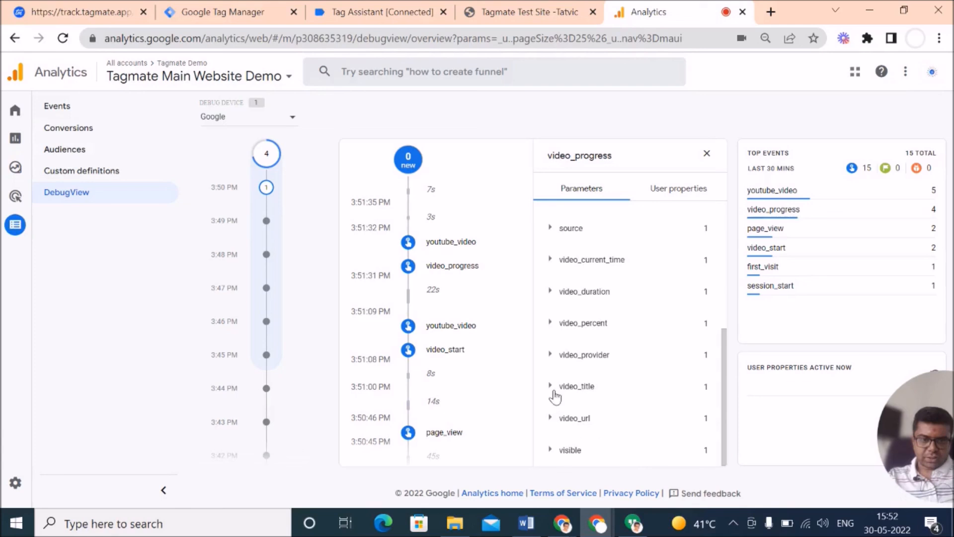
pyautogui.click(550, 292)
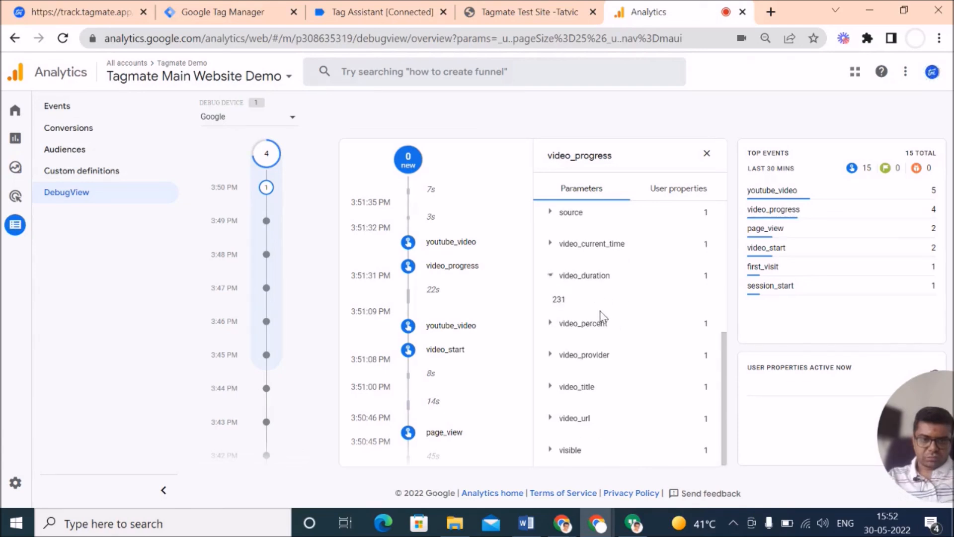
pyautogui.scroll(5, 556, 298)
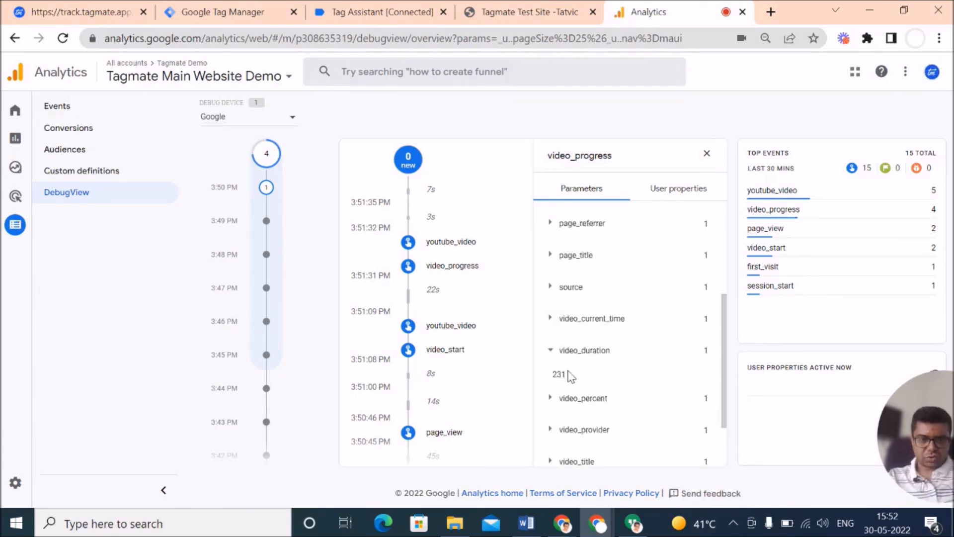